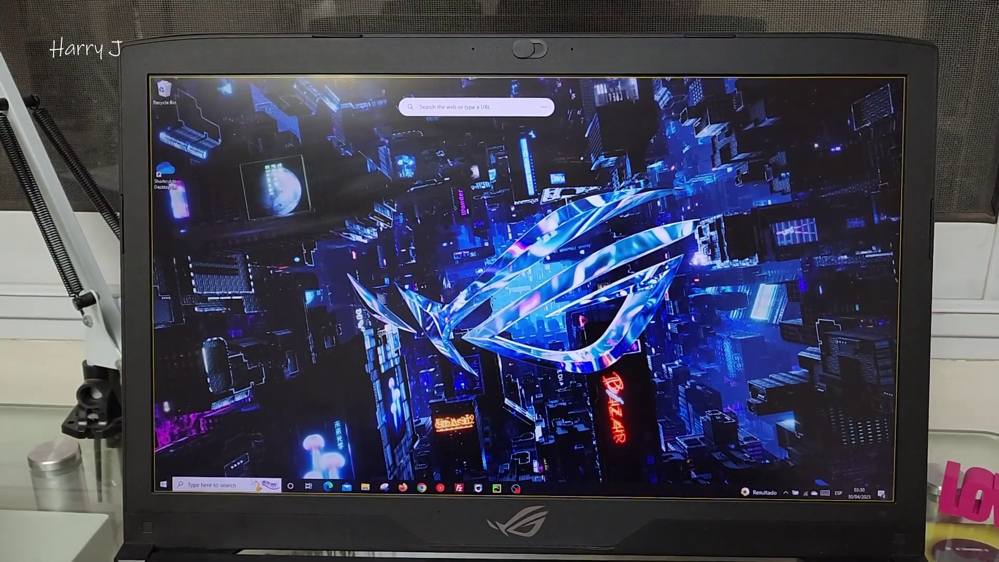
- Find and launch the PC Health Check app from Windows search
left_click(249, 484)
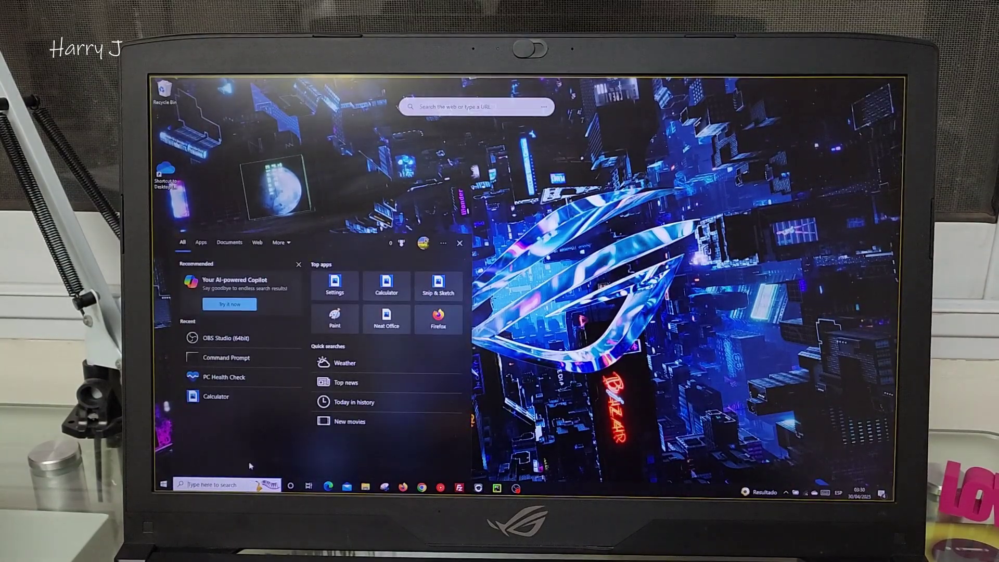
type("pc")
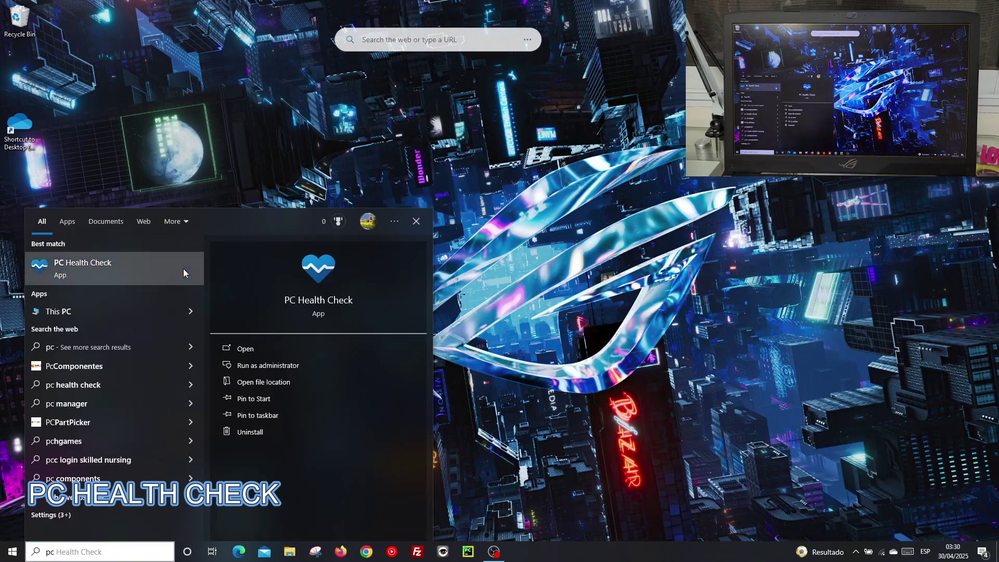
left_click(183, 271)
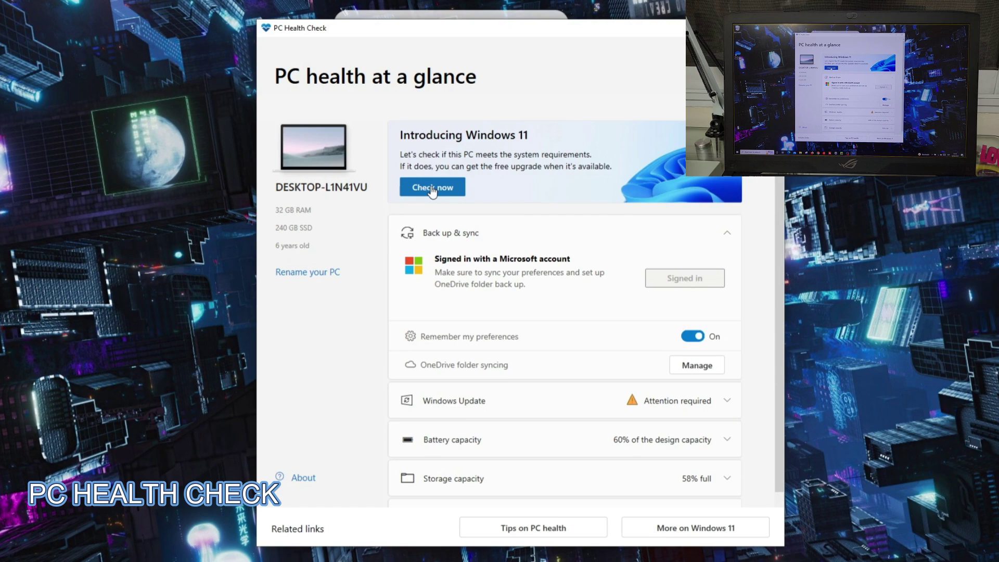
- Run the Windows 11 check and review all results: unsupported processor, no Secure Boot
left_click(432, 190)
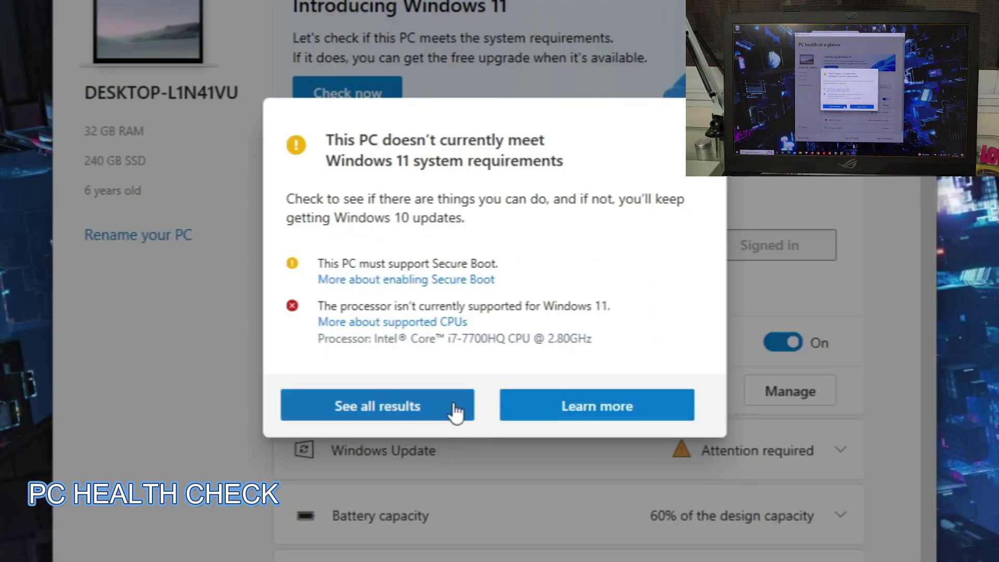
left_click(454, 409)
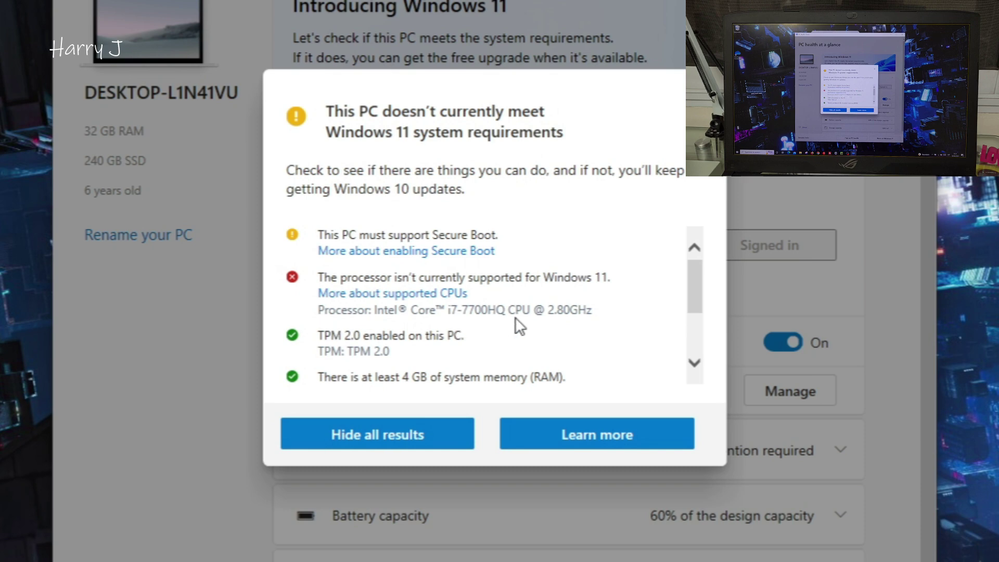
scroll(694, 307, "down", 1)
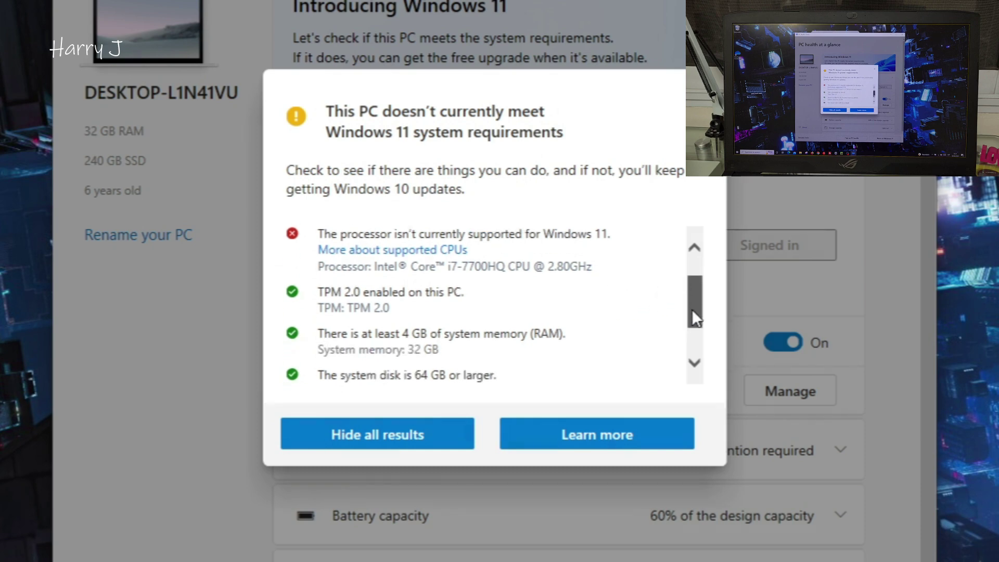
scroll(383, 345, "down", 1)
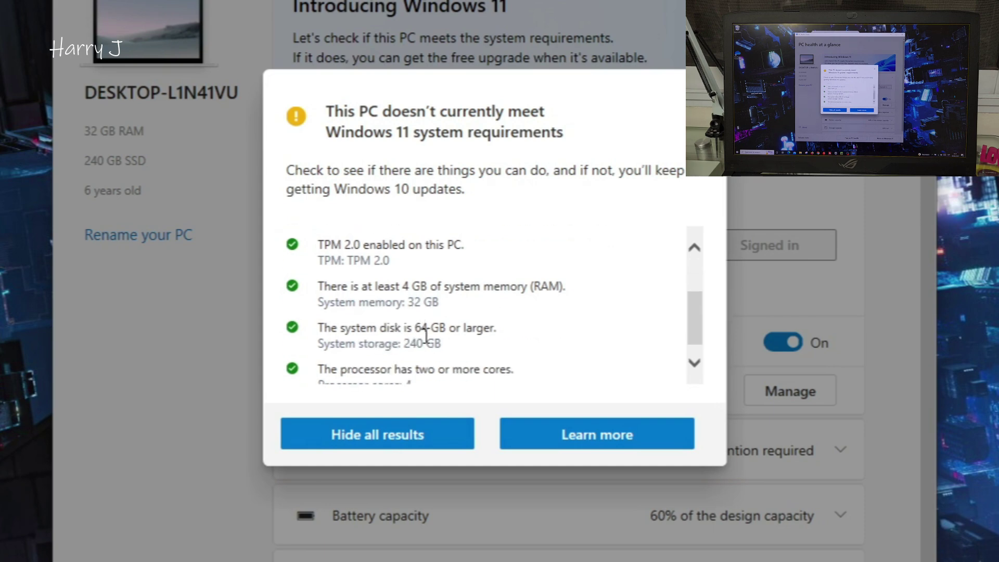
scroll(427, 336, "down", 1)
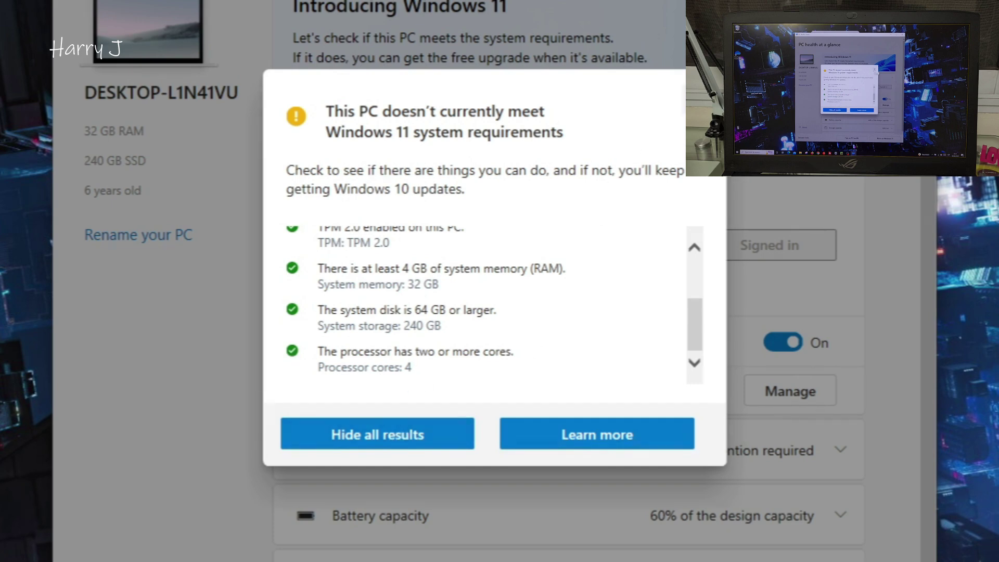
key("Escape")
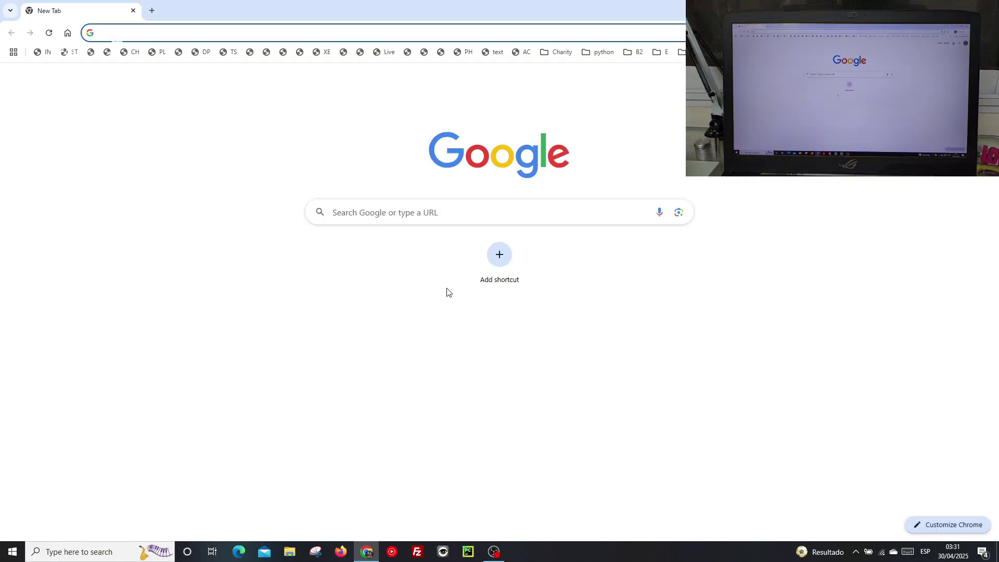
- Google 'windows 11 download' and request Microsoft's multi-edition x64 Windows 11 ISO
left_click(415, 217)
type("w")
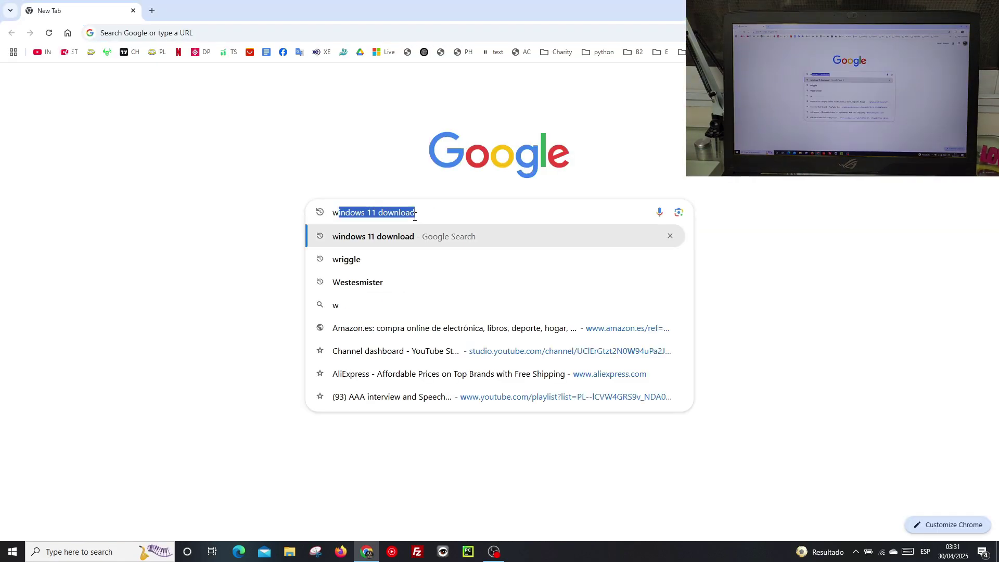
key("Return")
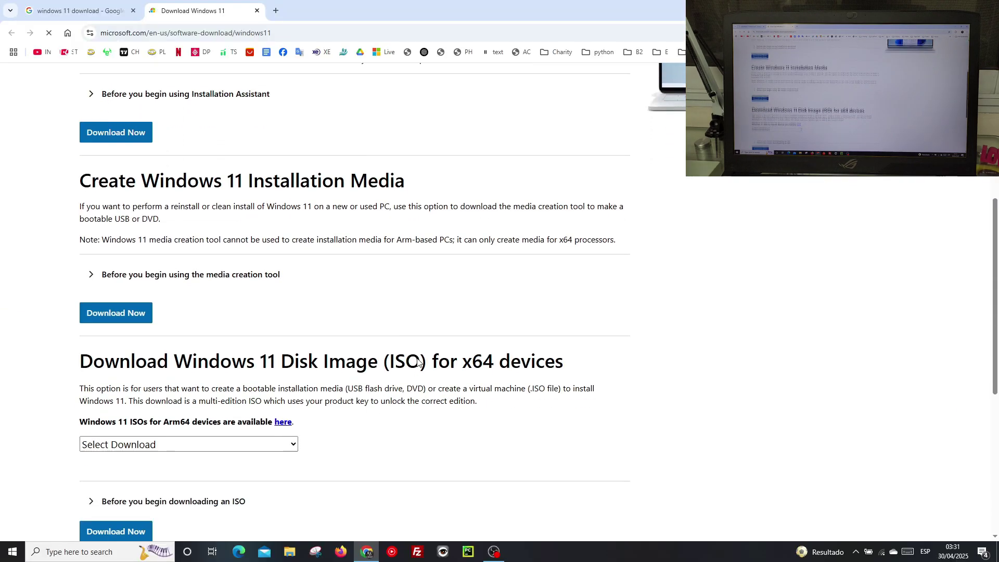
scroll(419, 362, "down", 1)
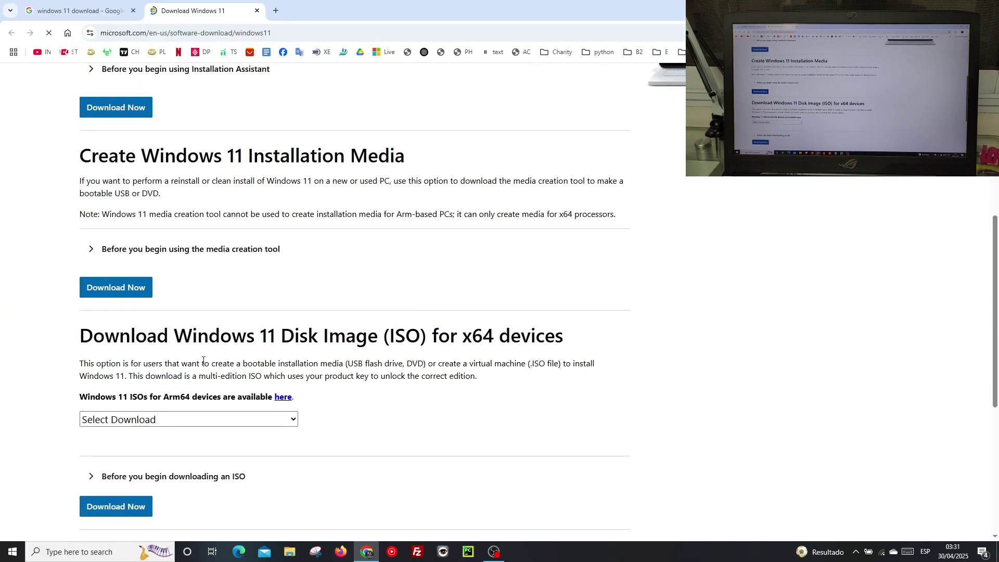
scroll(169, 339, "down", 2)
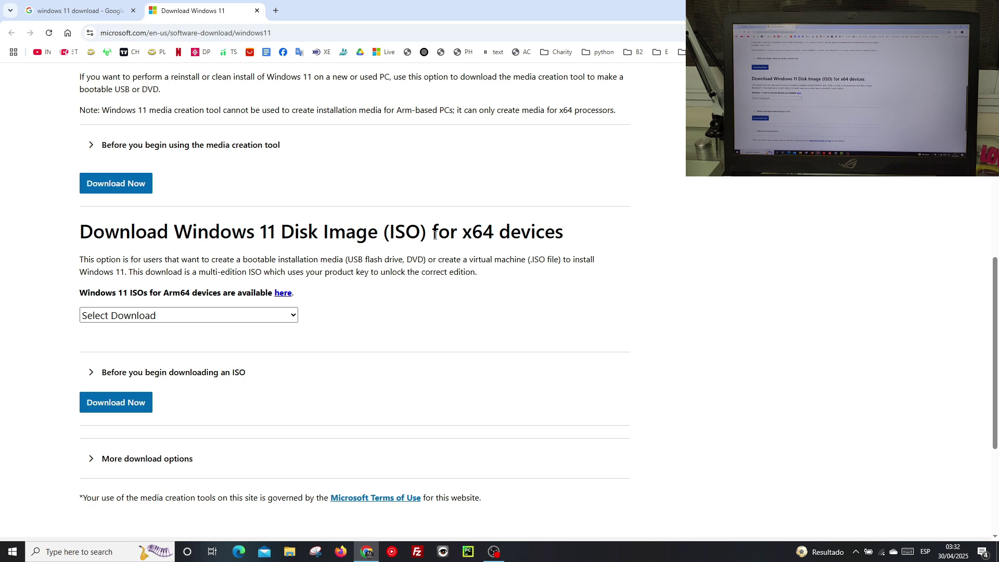
left_click(198, 316)
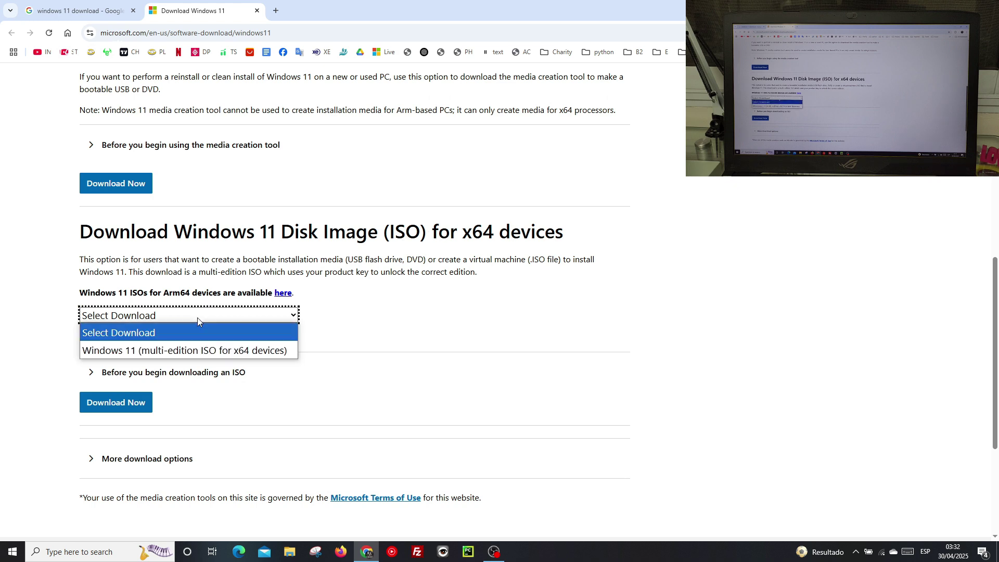
left_click(192, 349)
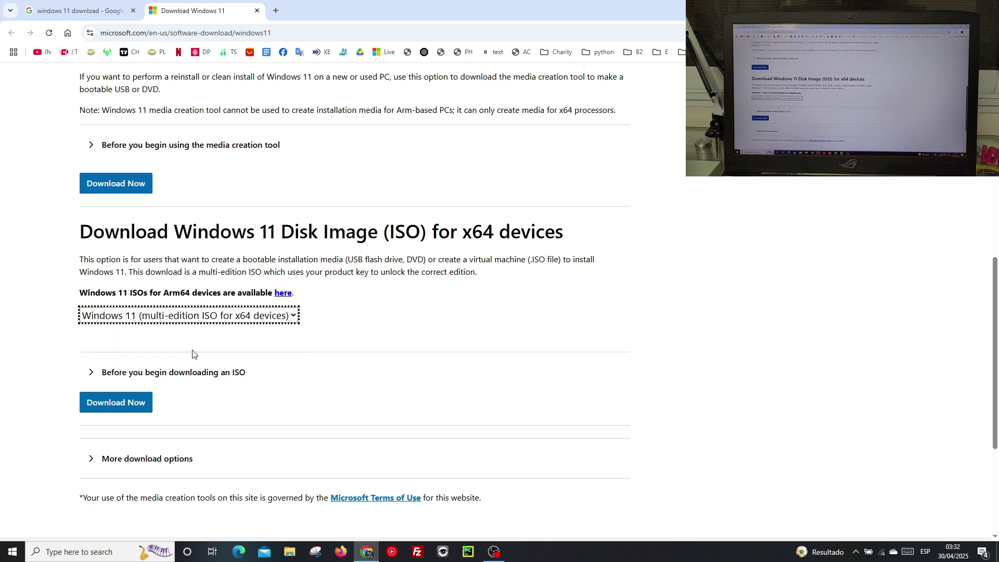
left_click(136, 407)
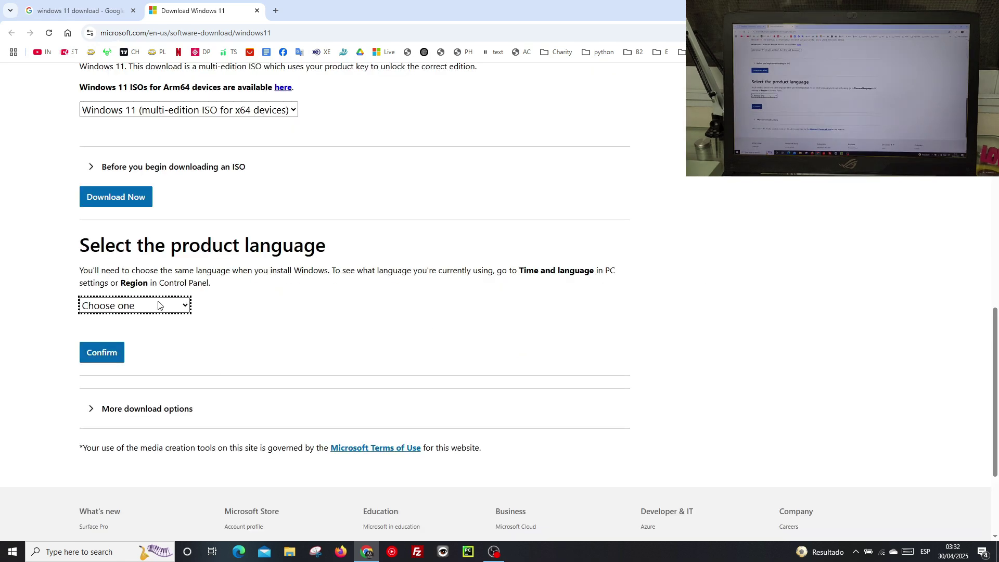
- Confirm English (United States) as the language and start the 64-bit ISO download
left_click(156, 306)
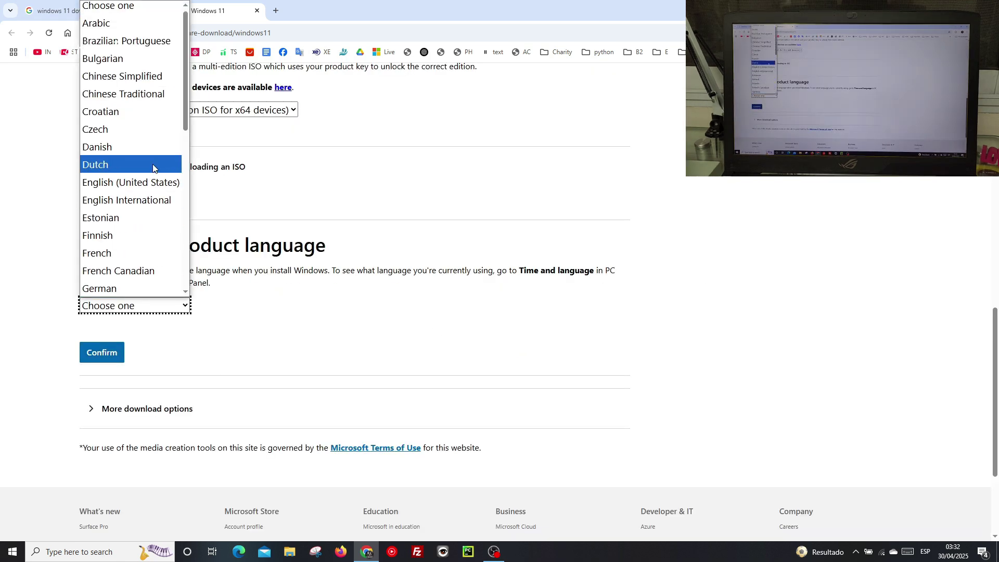
scroll(151, 177, "up", 1)
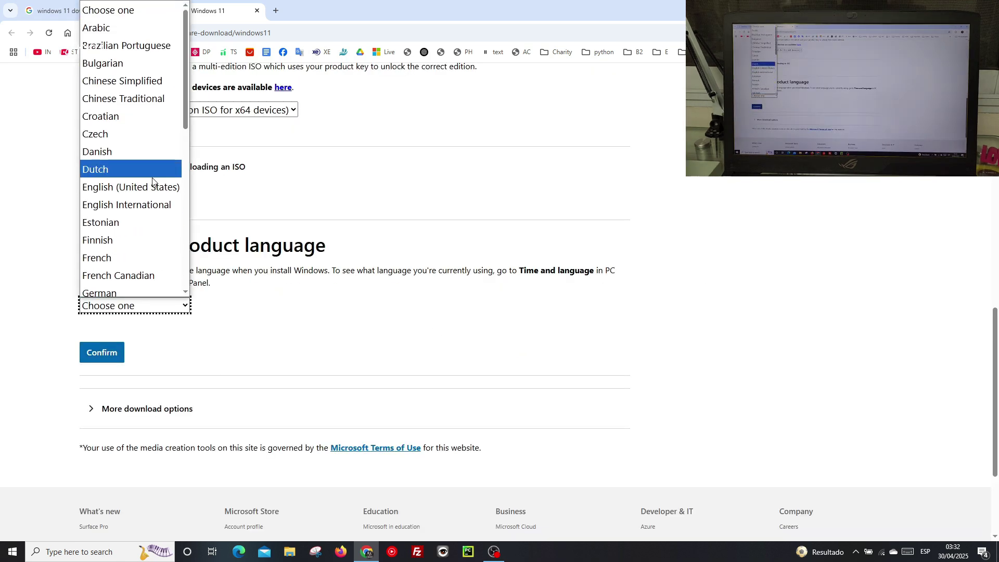
left_click(130, 194)
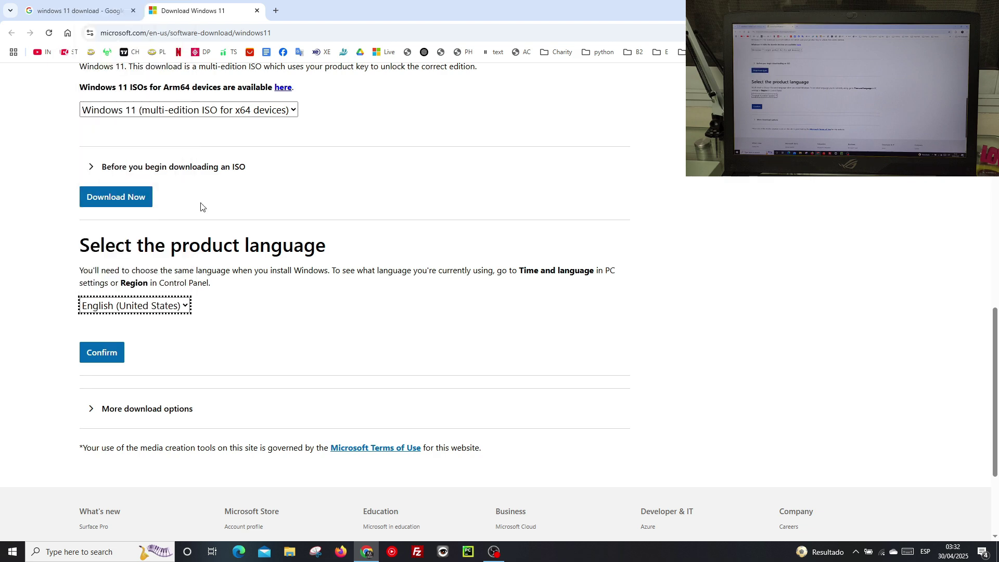
left_click(103, 354)
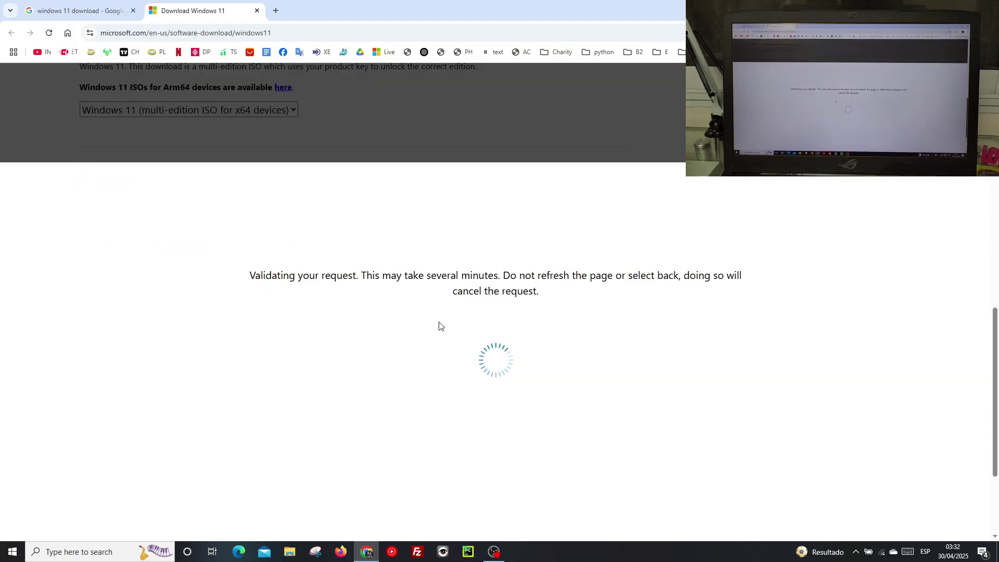
scroll(257, 265, "up", 3)
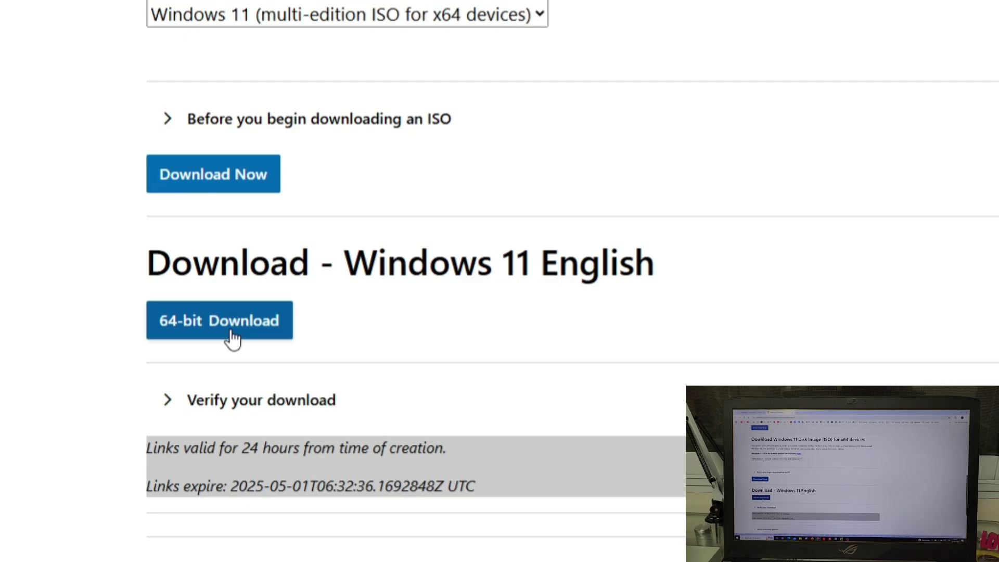
left_click(232, 339)
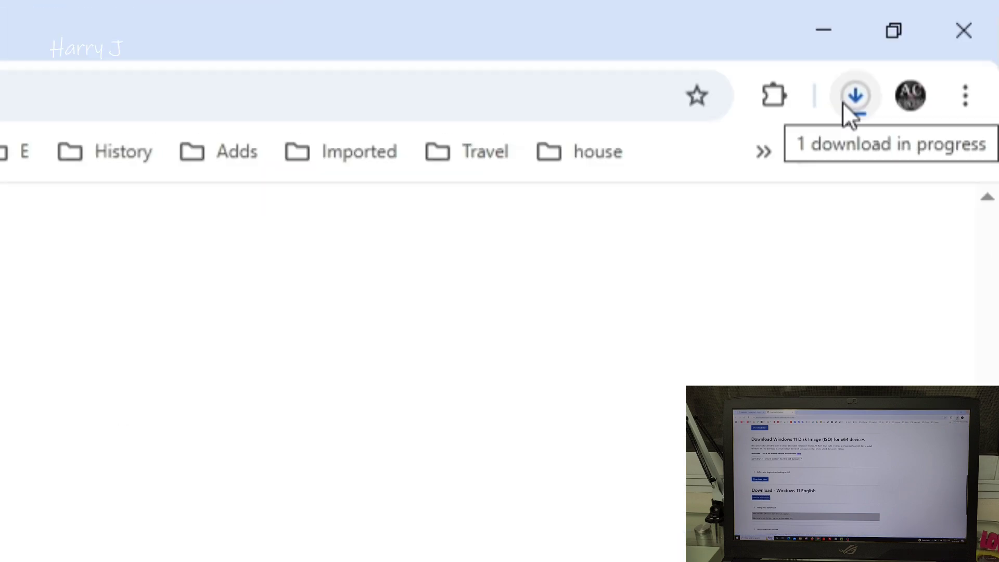
- Cancel the duplicate download and show Win11_24H2_English_x64.iso in its Downloads folder
left_click(843, 103)
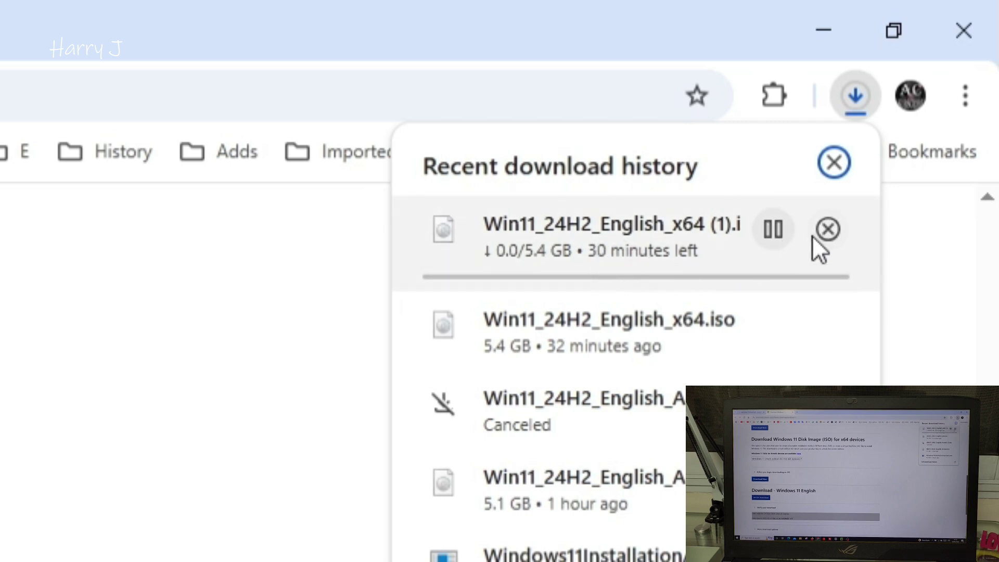
left_click(828, 229)
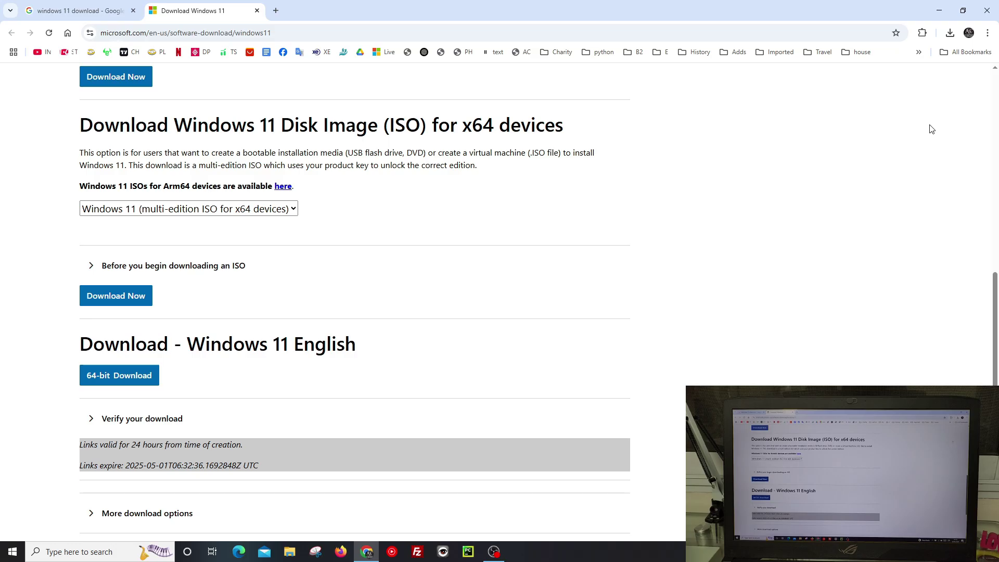
left_click(951, 33)
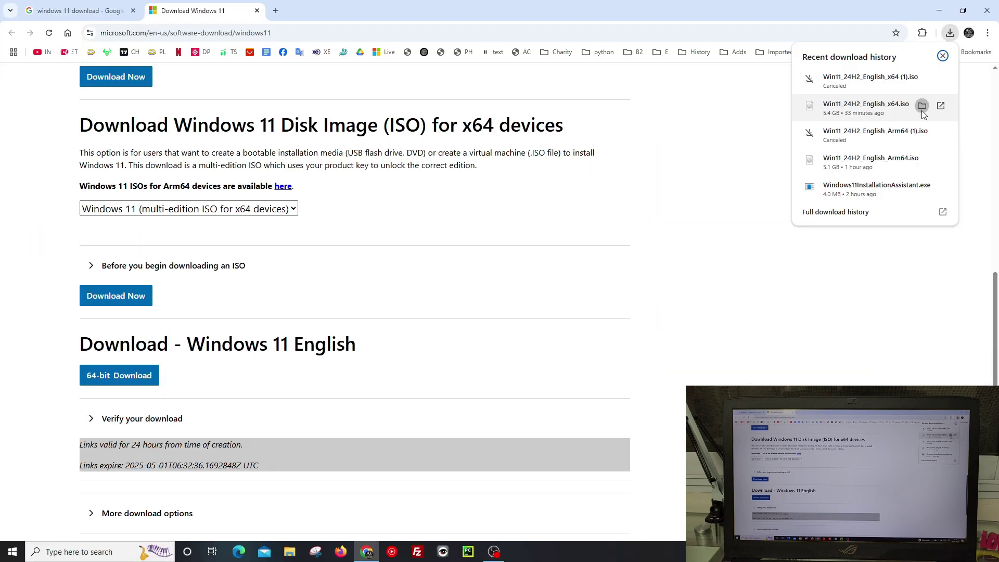
left_click(922, 108)
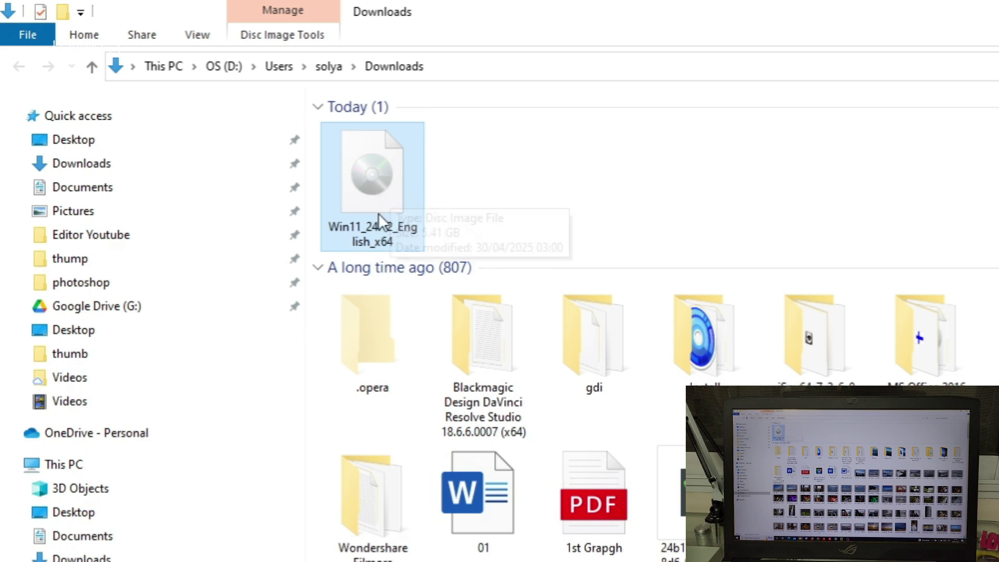
- Choose the extract-files action from the Win11_24H2_English_x64 ISO's context menu
right_click(373, 190)
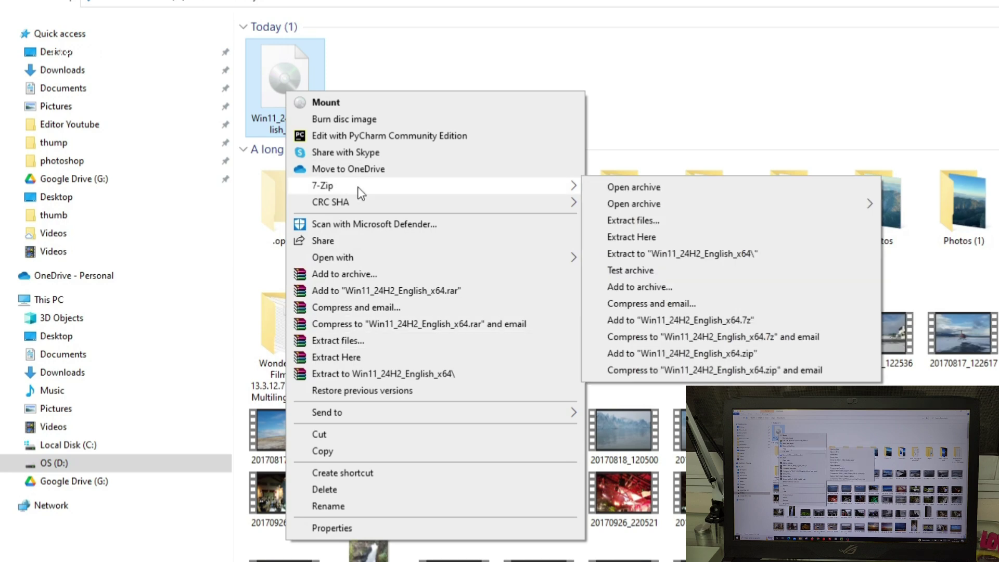
left_click(333, 343)
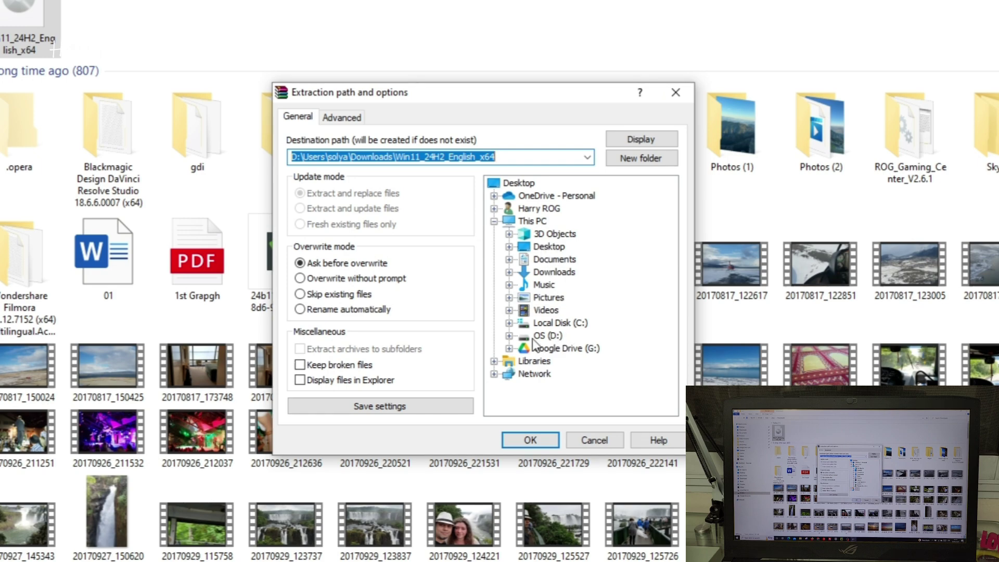
- Extract the Windows 11 ISO contents into the D:\Win11 folder with WinRAR
left_click(509, 336)
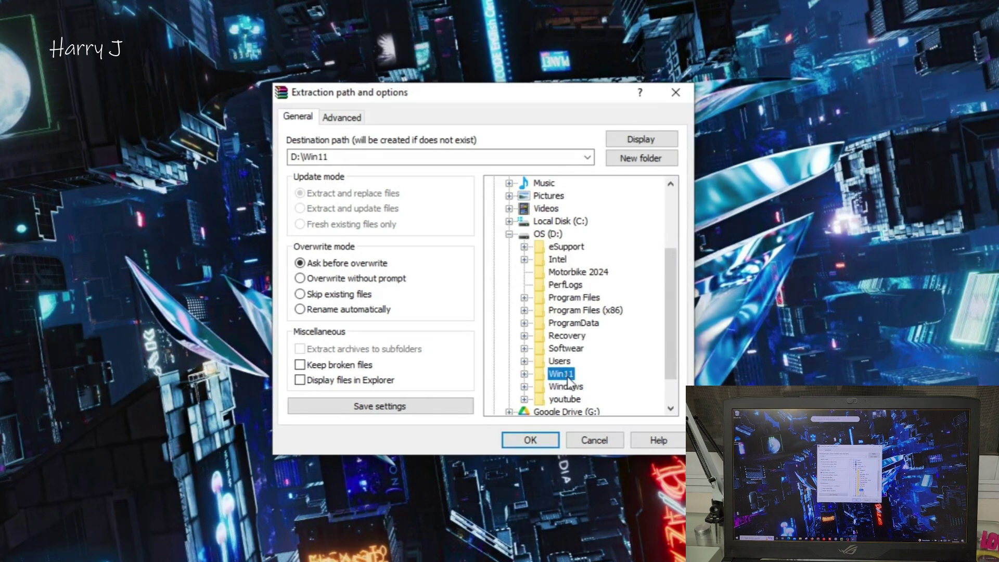
left_click(546, 436)
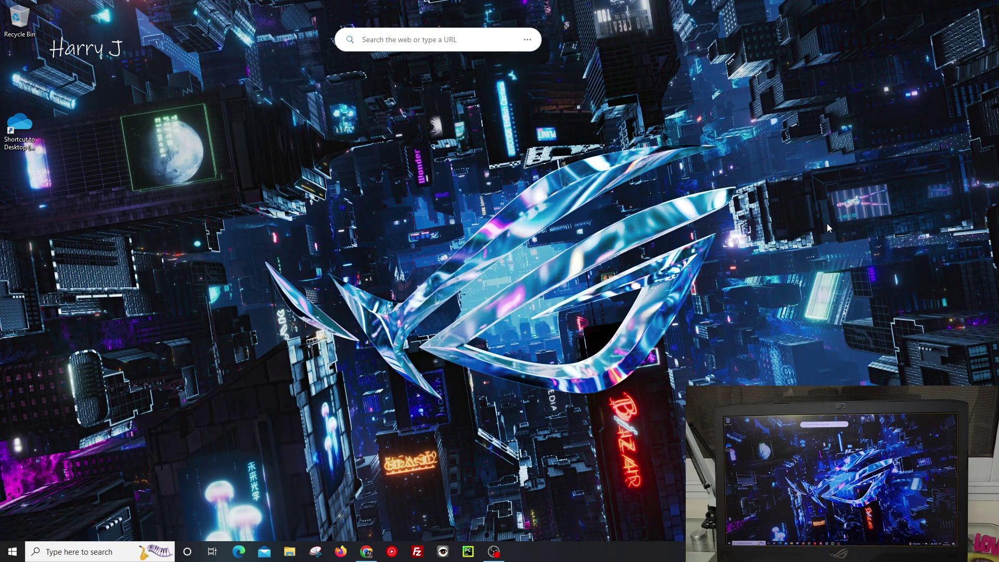
left_click(290, 552)
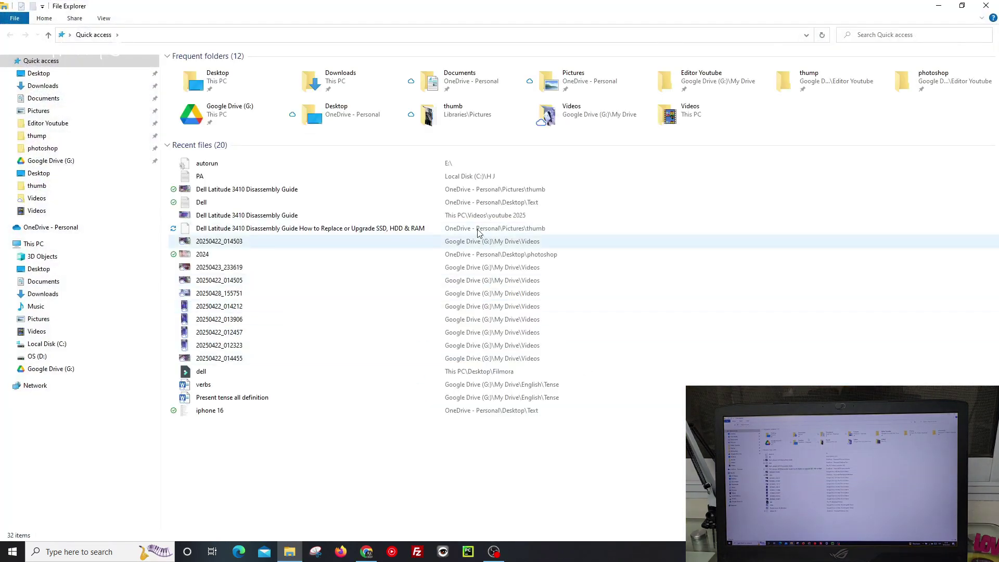
- Browse to D:\Win11\sources and locate the setup application
left_click(37, 356)
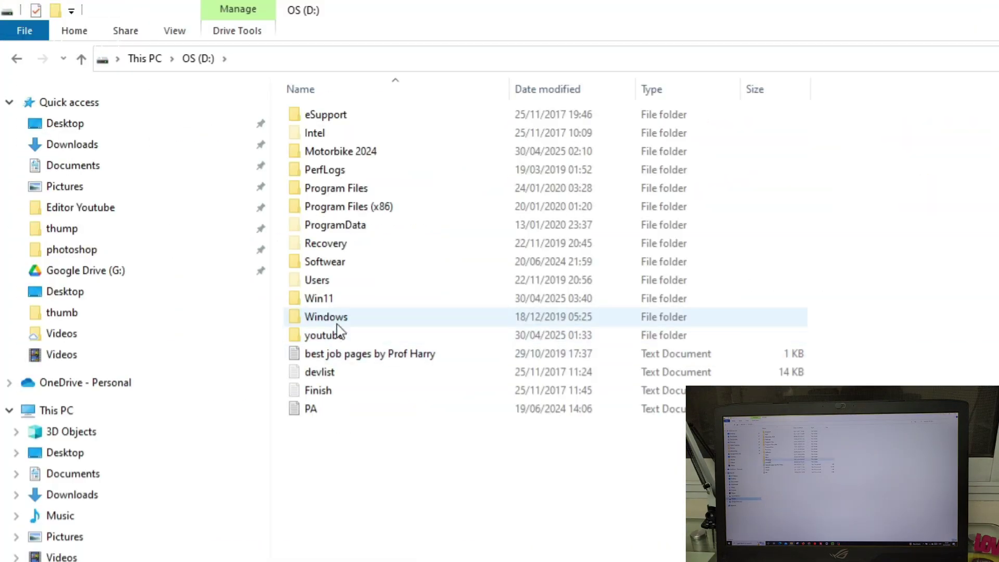
double_click(340, 300)
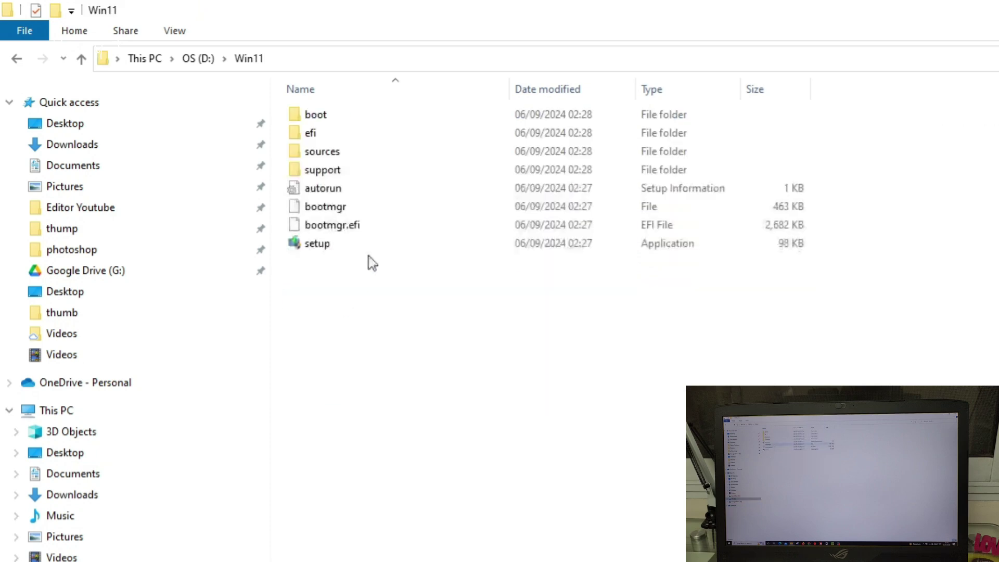
double_click(327, 153)
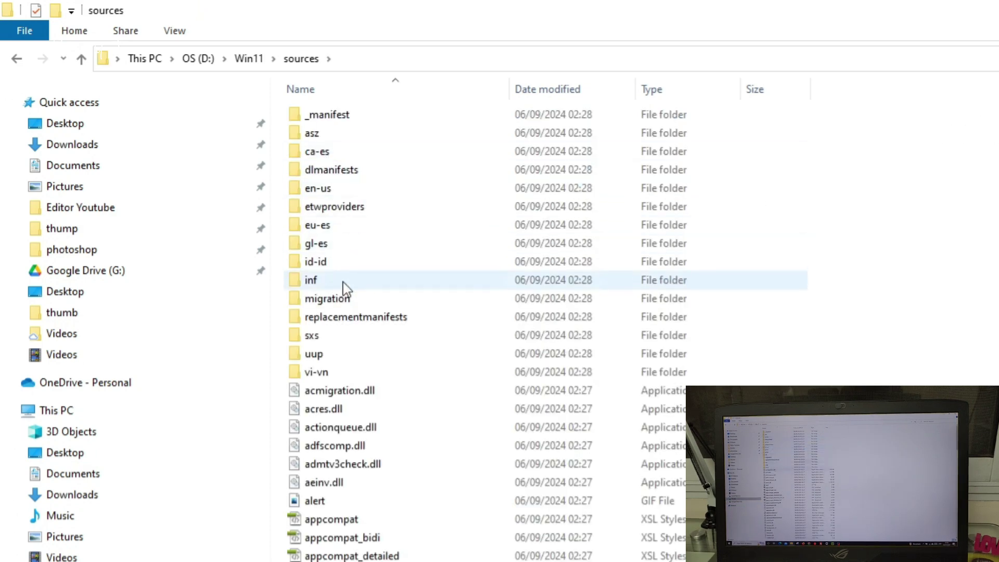
scroll(400, 532, "down", 5)
scroll(400, 533, "down", 1)
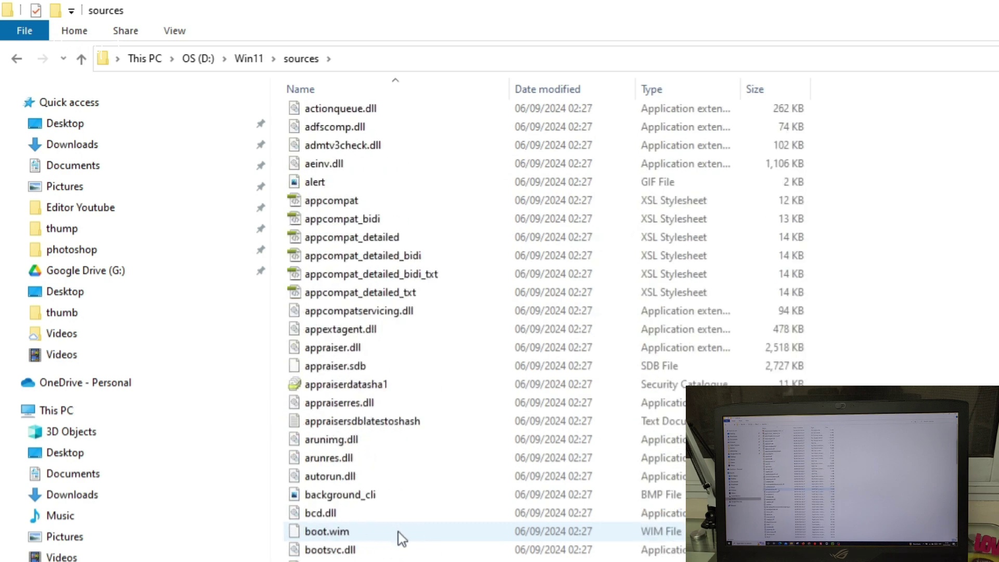
scroll(400, 533, "down", 3)
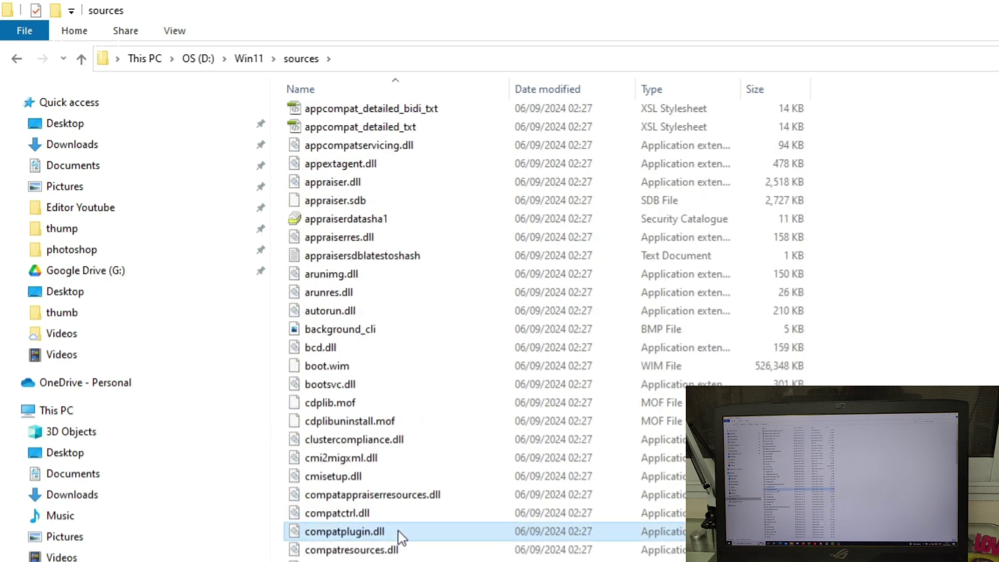
scroll(398, 535, "down", 15)
left_click(423, 188)
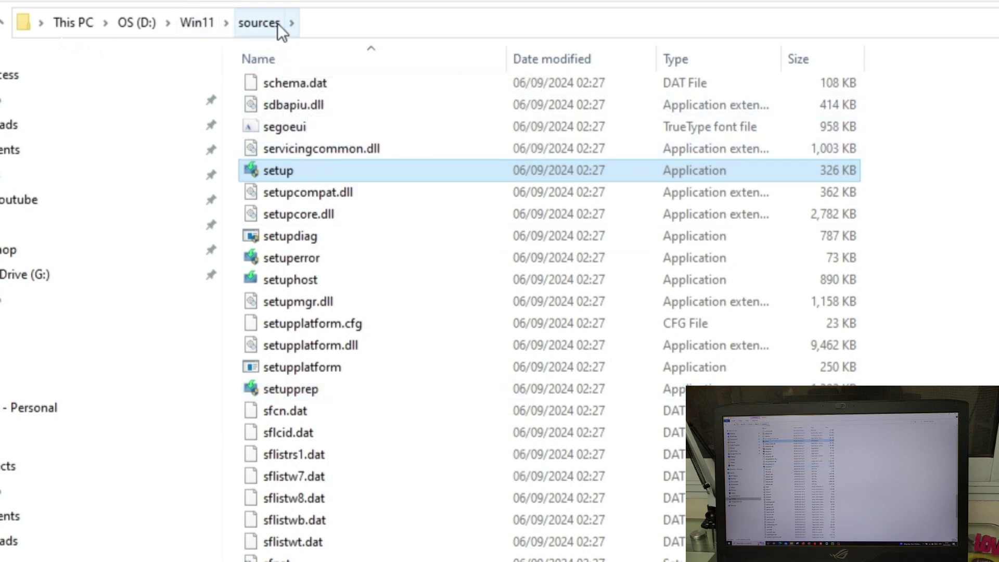
- Copy the D:\Win11\sources path from the address bar and show the desktop
left_click(339, 70)
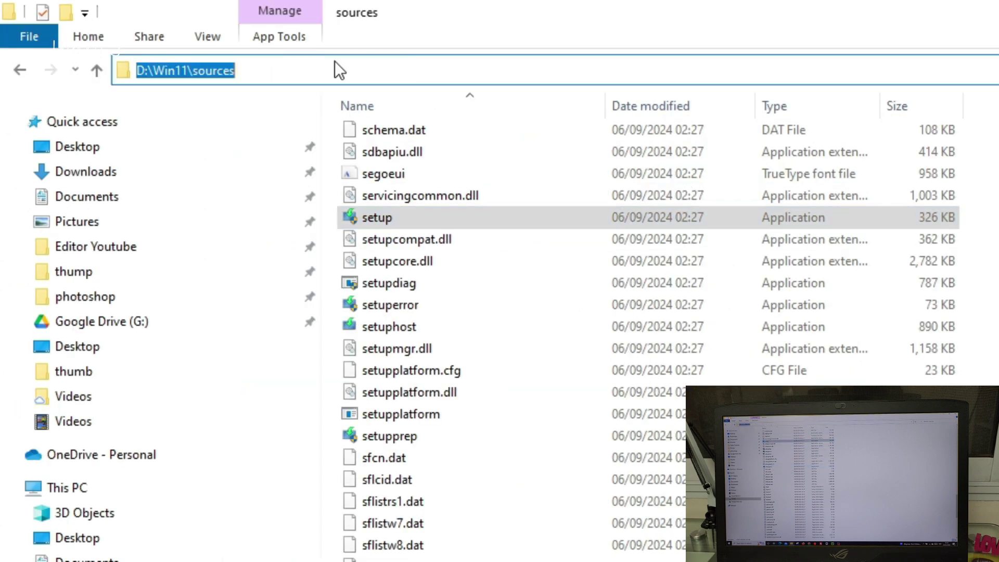
right_click(213, 71)
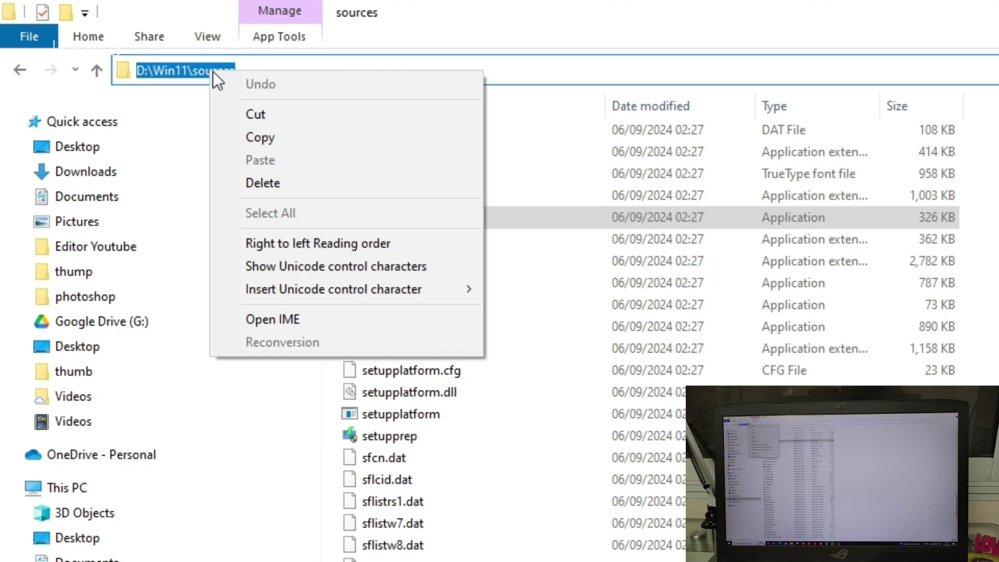
key("Escape")
key("Escape")
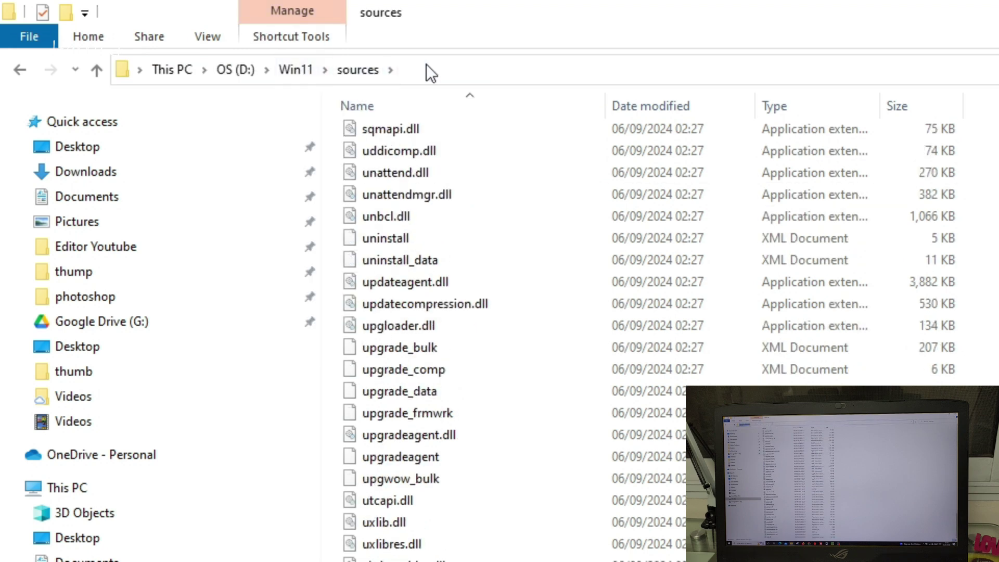
left_click(426, 66)
right_click(208, 71)
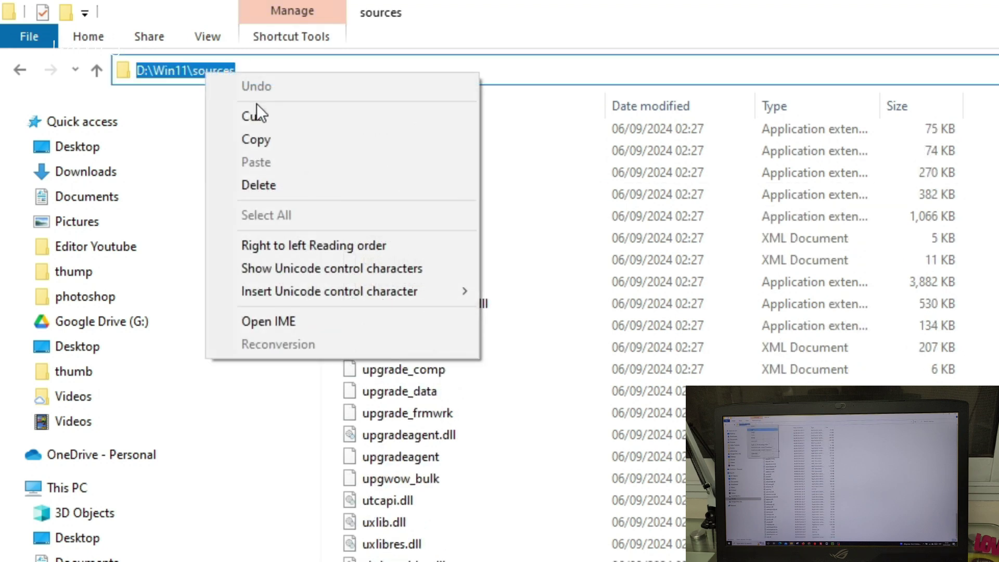
left_click(276, 139)
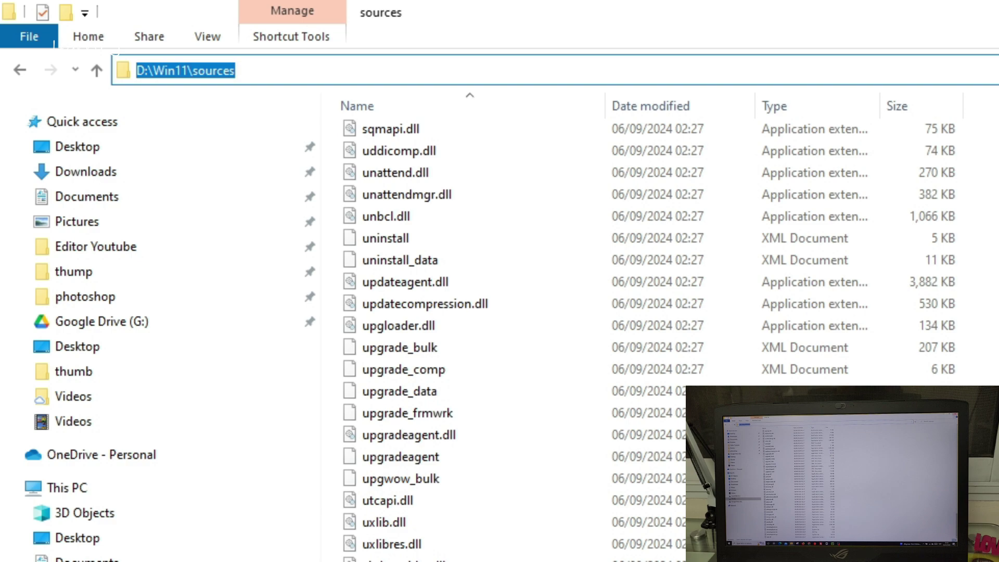
key("super+d")
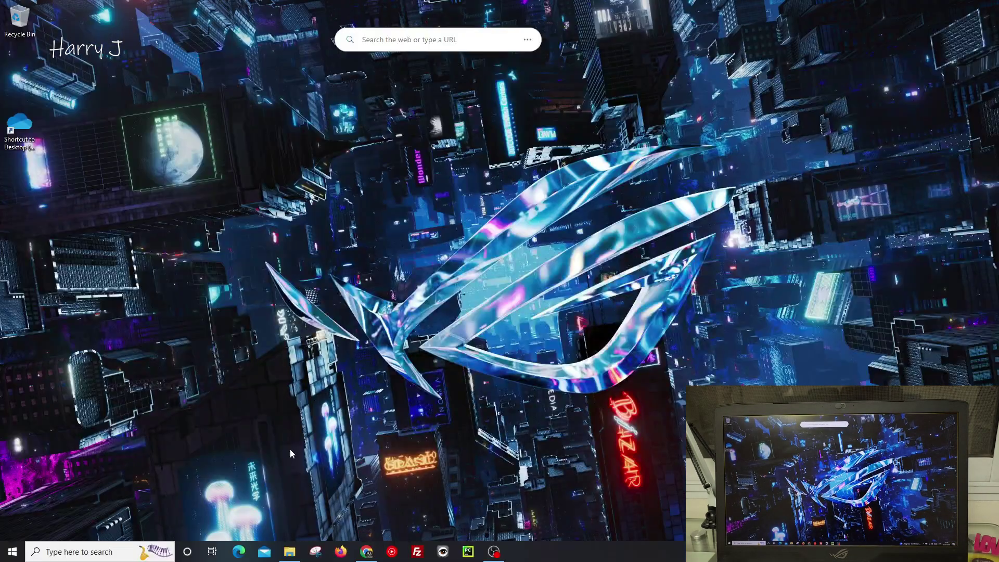
- Search for cmd and launch Command Prompt as administrator, approving the UAC prompt
left_click(112, 551)
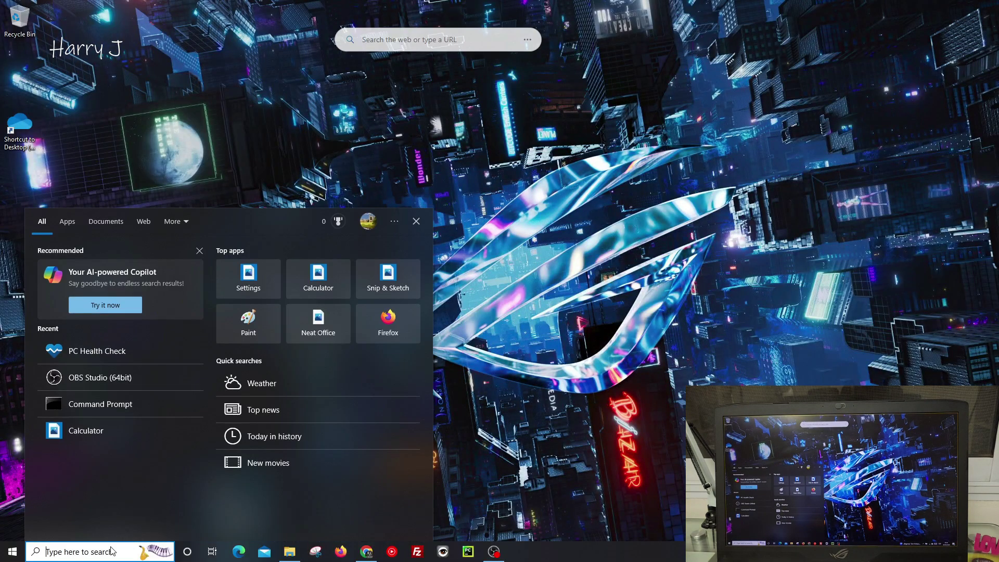
type("cmd")
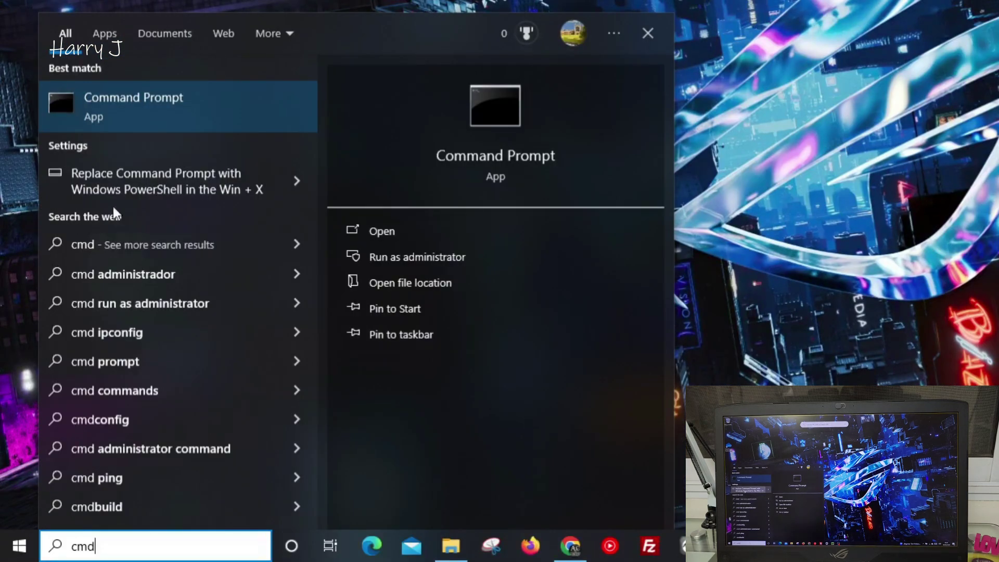
right_click(187, 121)
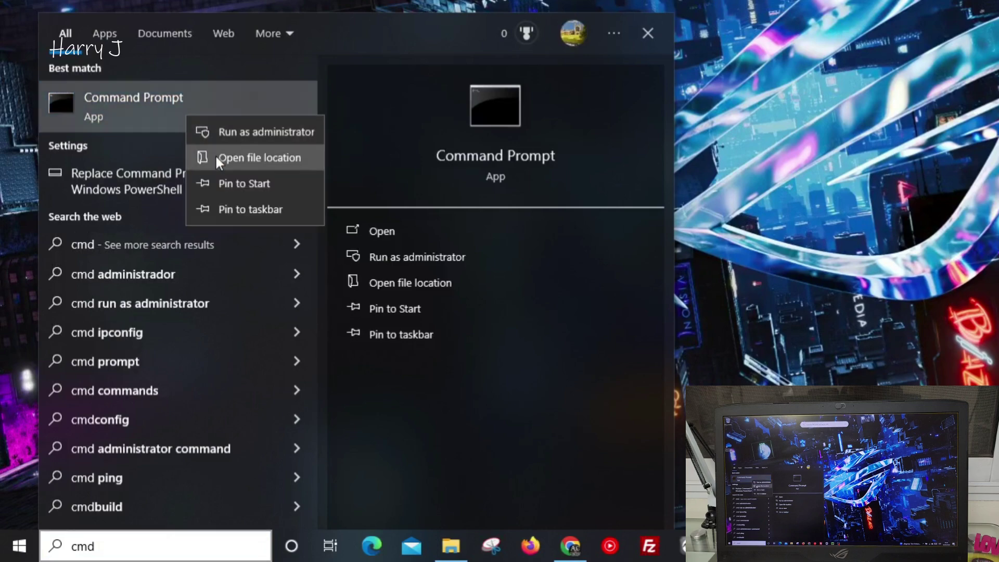
left_click(238, 137)
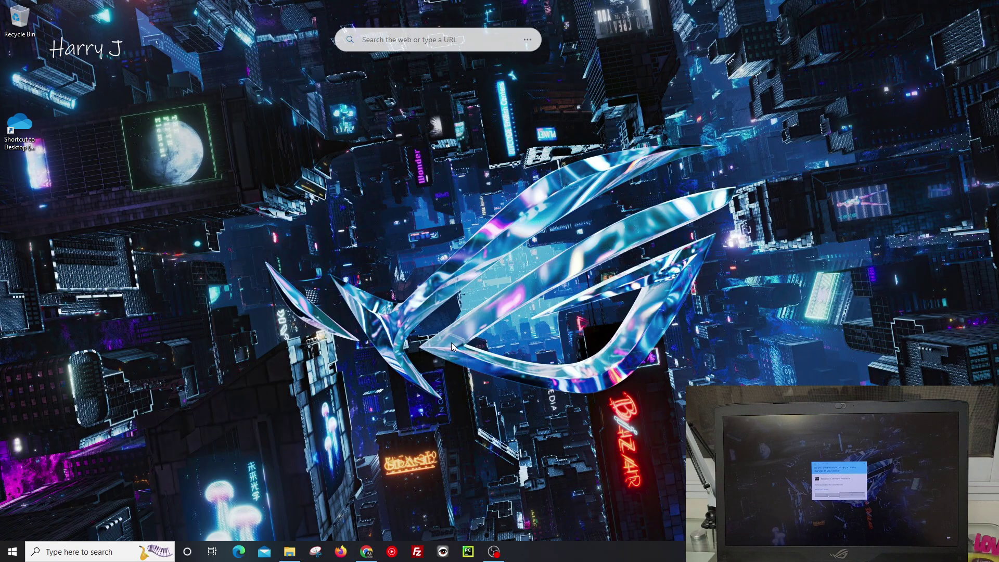
left_click(451, 343)
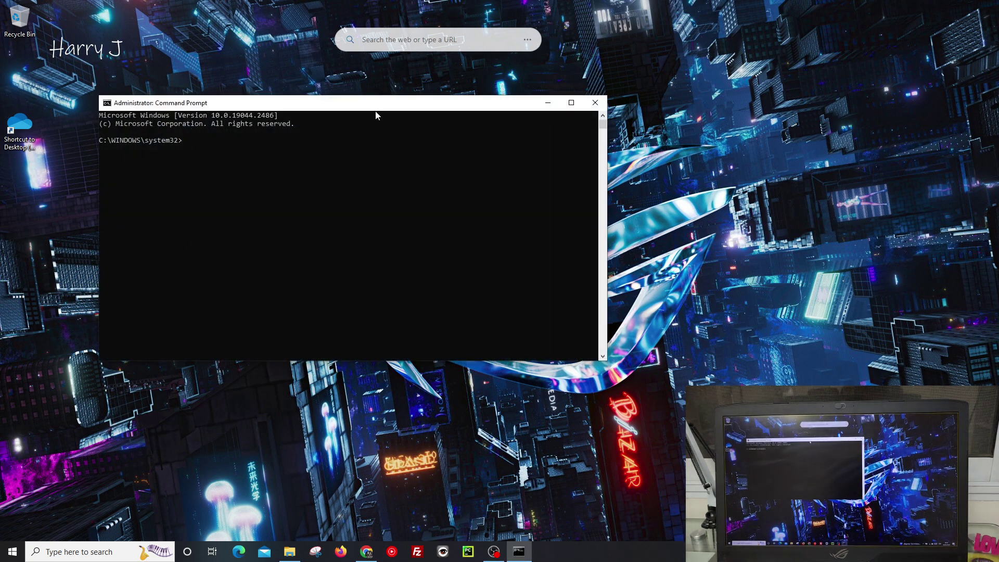
- Change to D:\Win11\sources and run 'setupprep.exe /product server'
left_click_drag(375, 103, 497, 174)
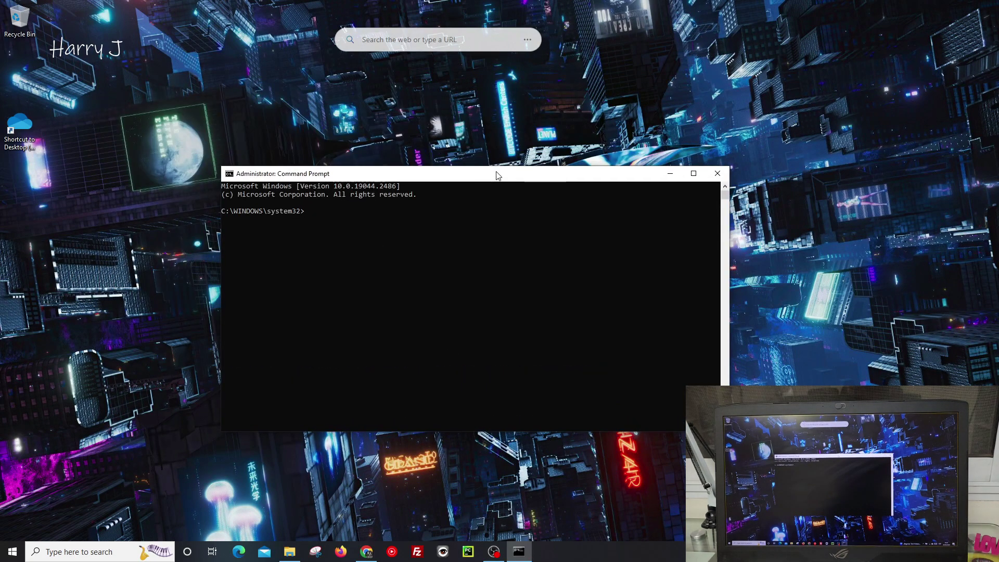
type("D")
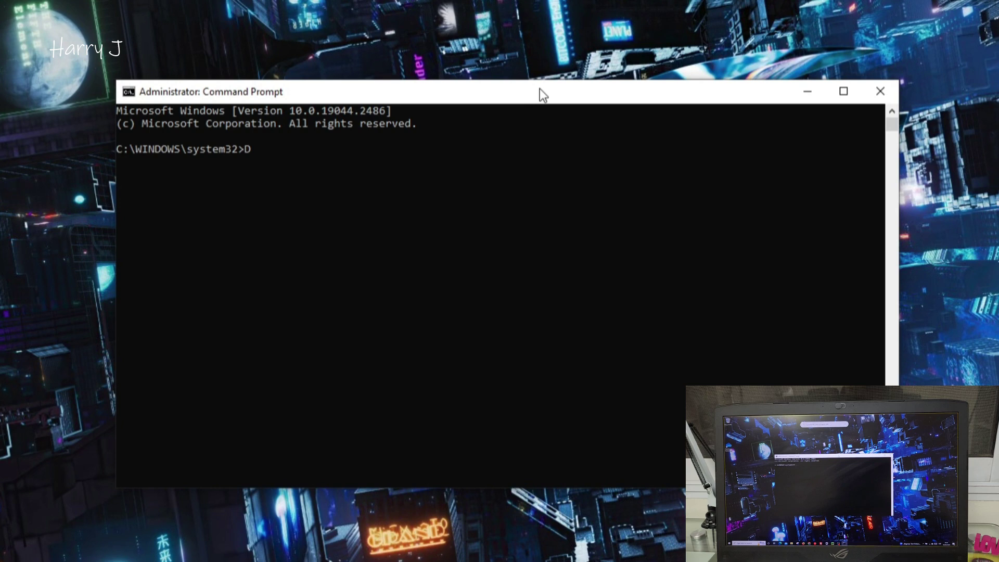
type(":")
key("Return")
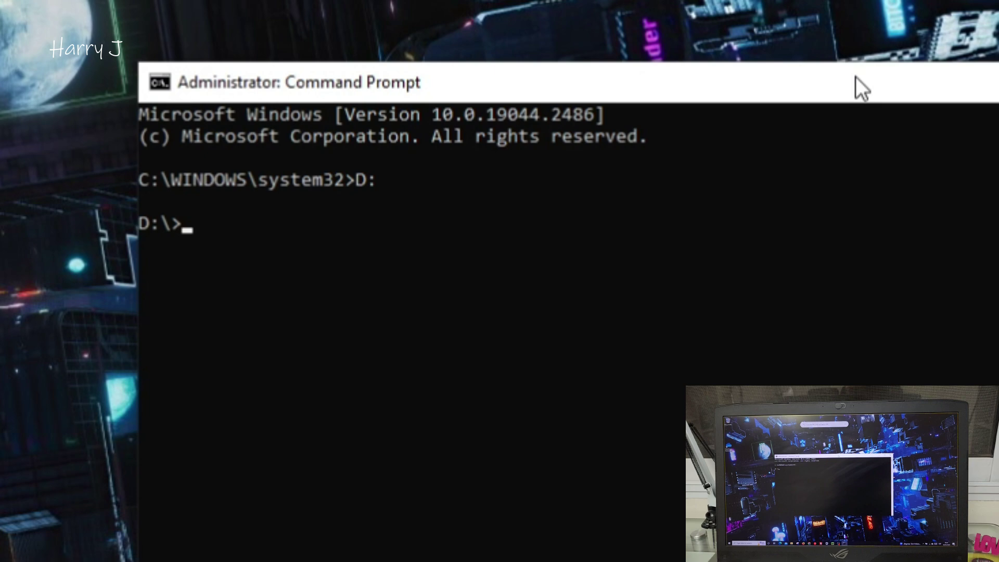
type("c")
type("d")
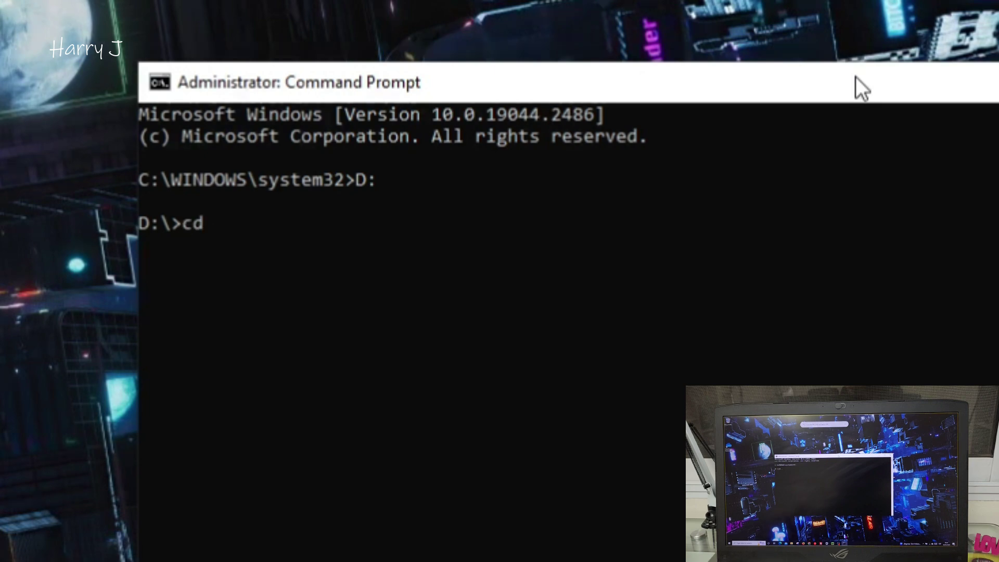
type(" D:\\Win11\\sources")
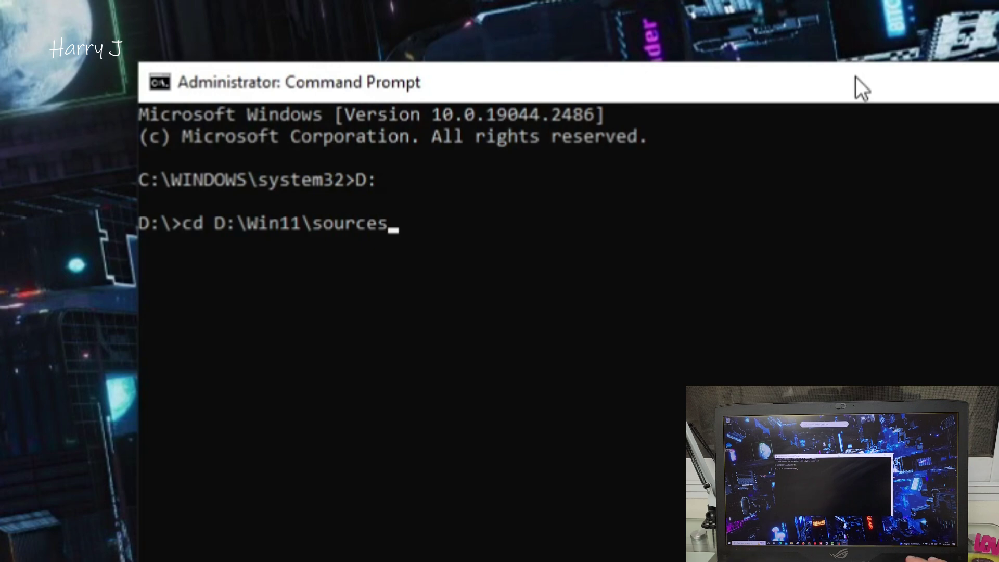
key("Return")
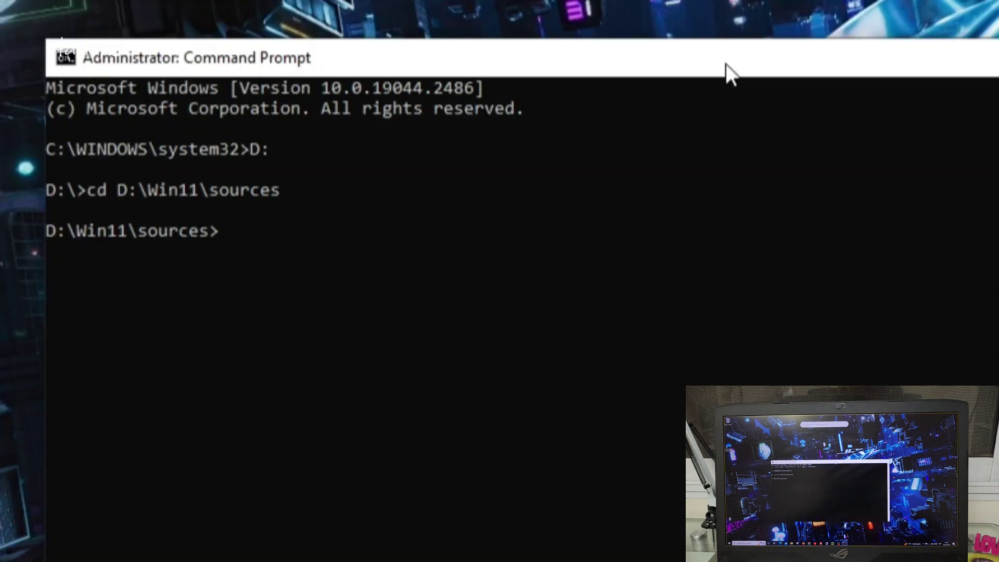
type("s")
type("etup")
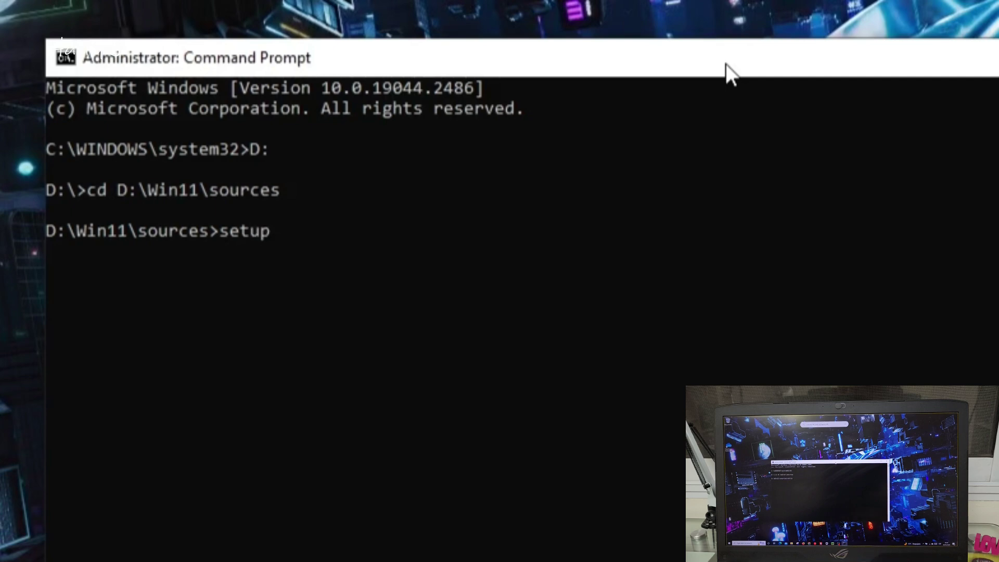
type("pe")
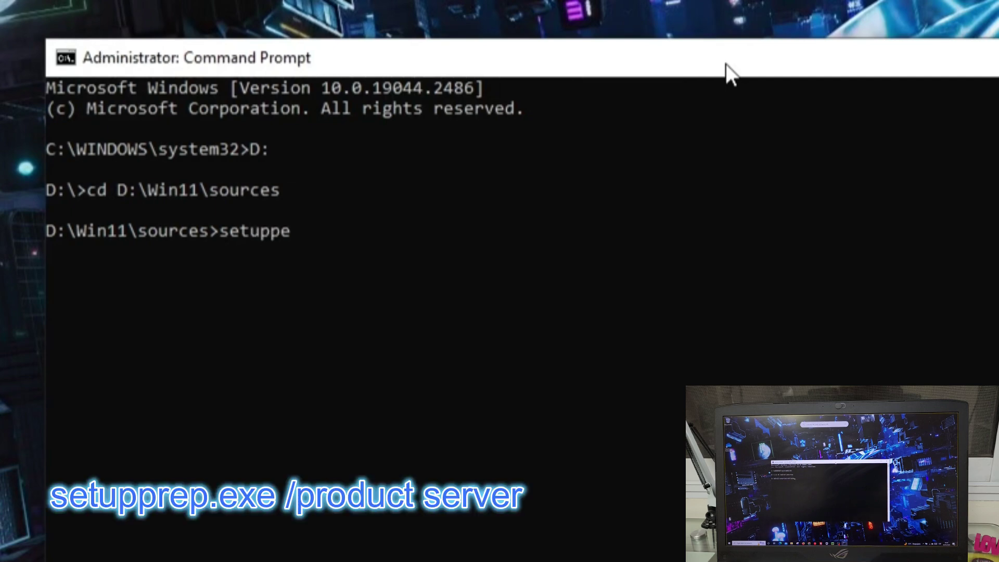
key("BackSpace")
type("rep")
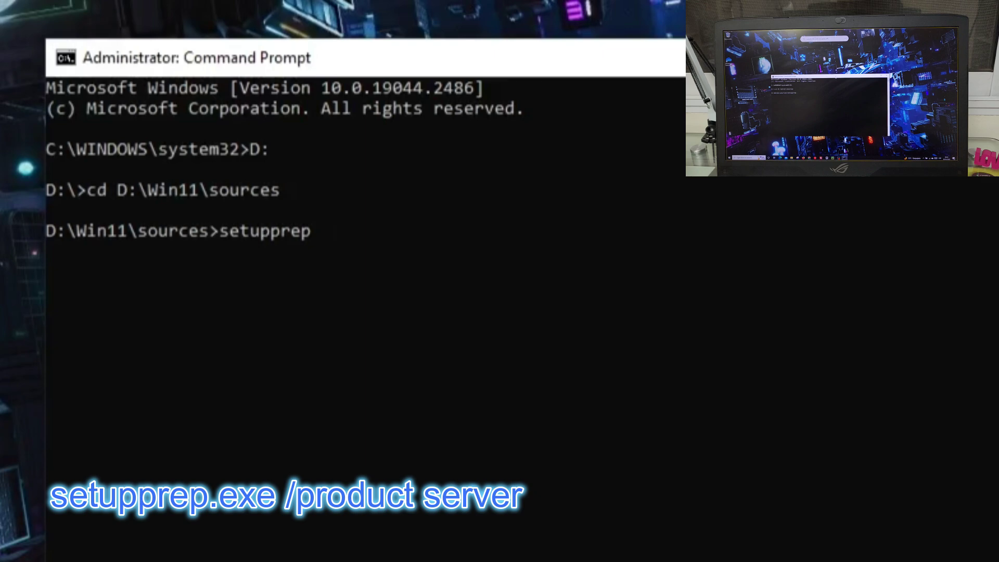
type(".ex")
type("e")
type(" /")
type("p")
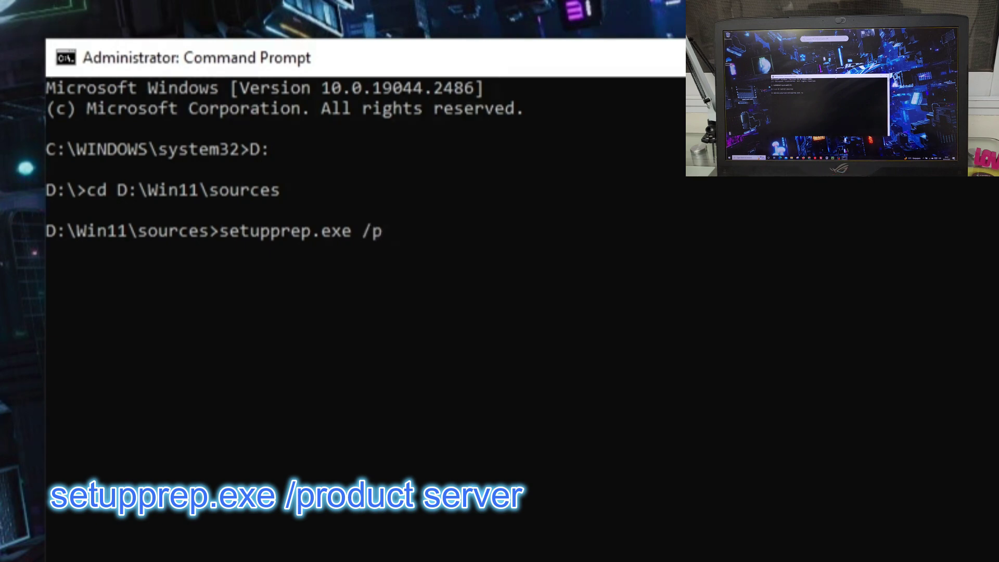
type("roduct ")
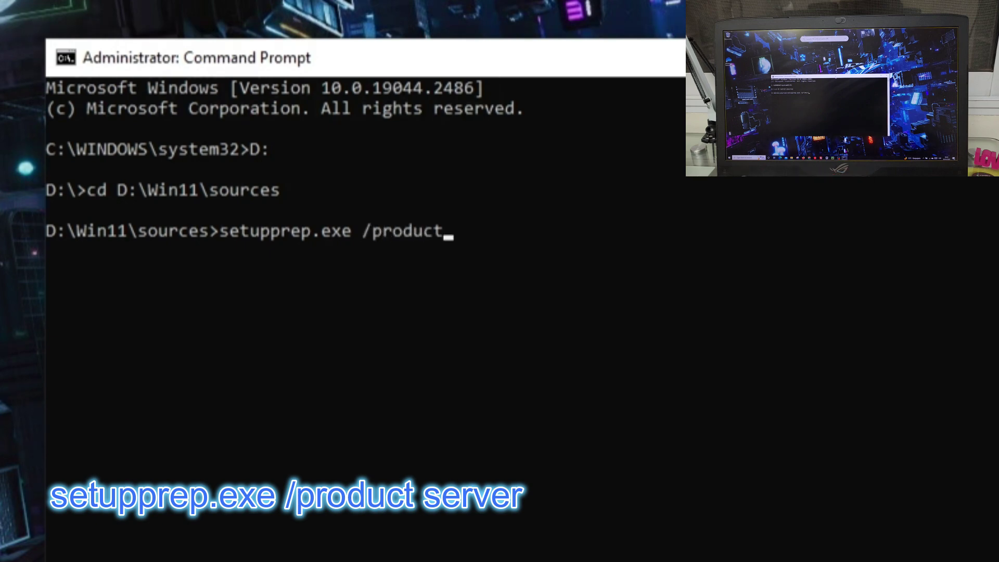
type("ser")
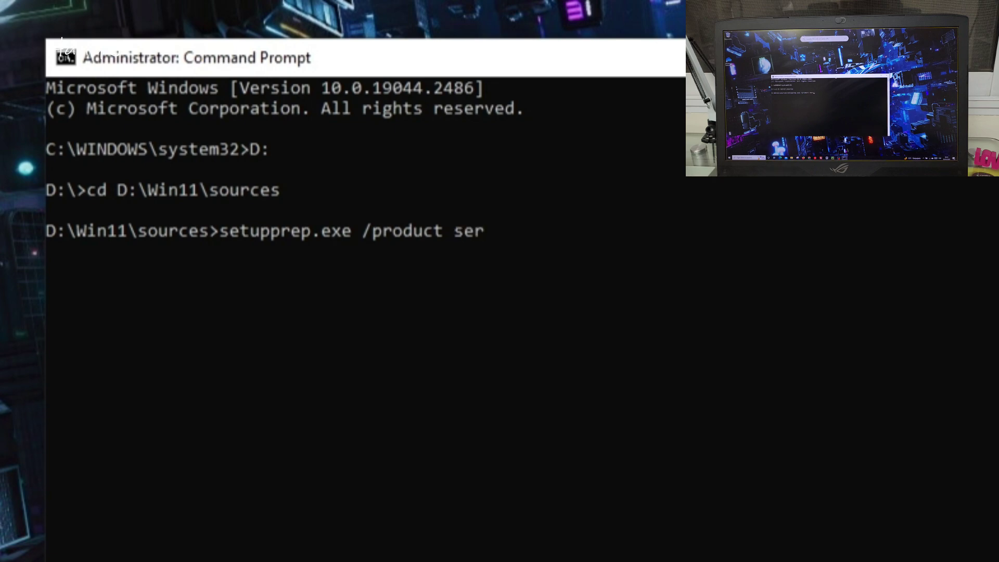
type("ver")
key("Return")
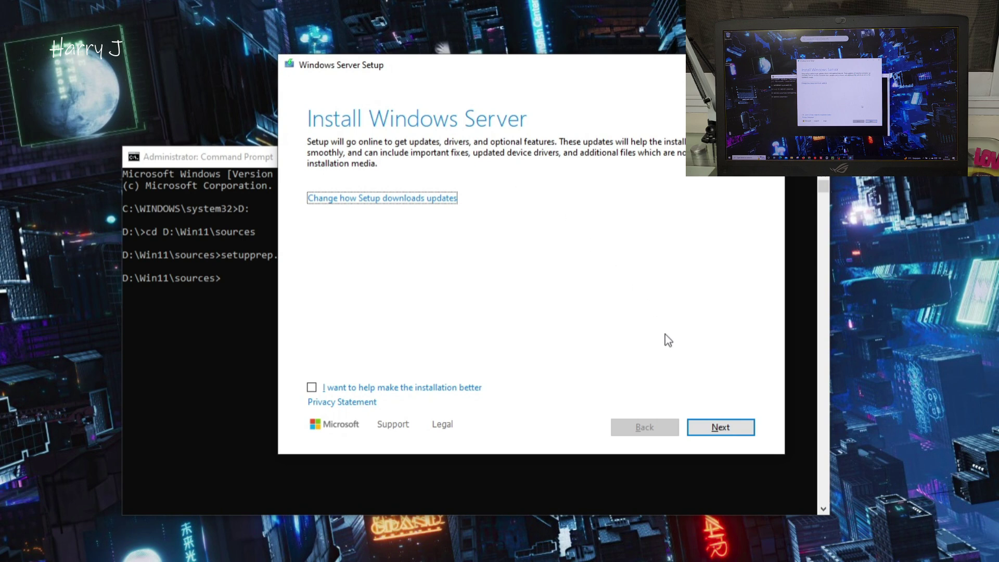
- Continue past the updates page, read through the license terms, and accept them
left_click(721, 427)
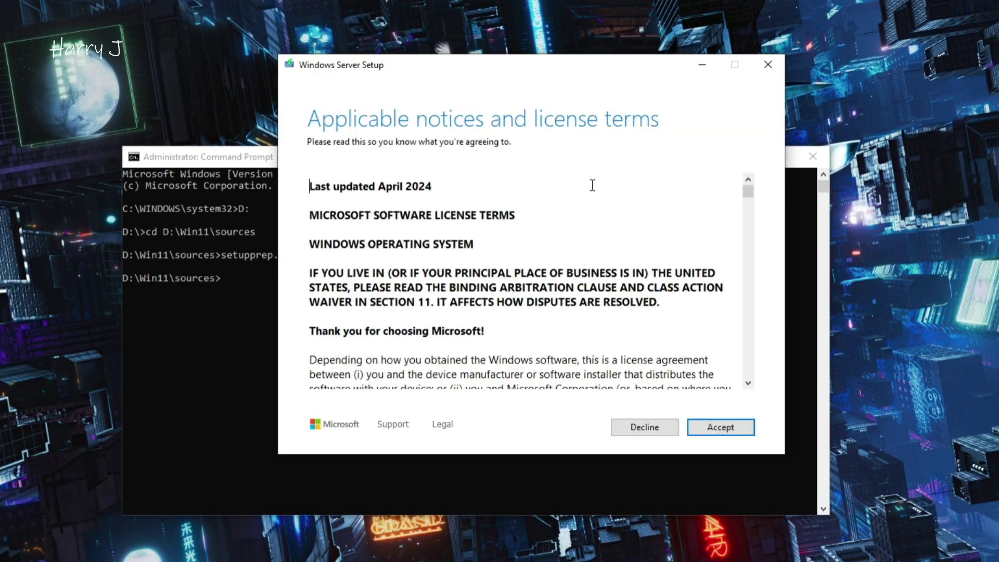
scroll(547, 248, "down", 1)
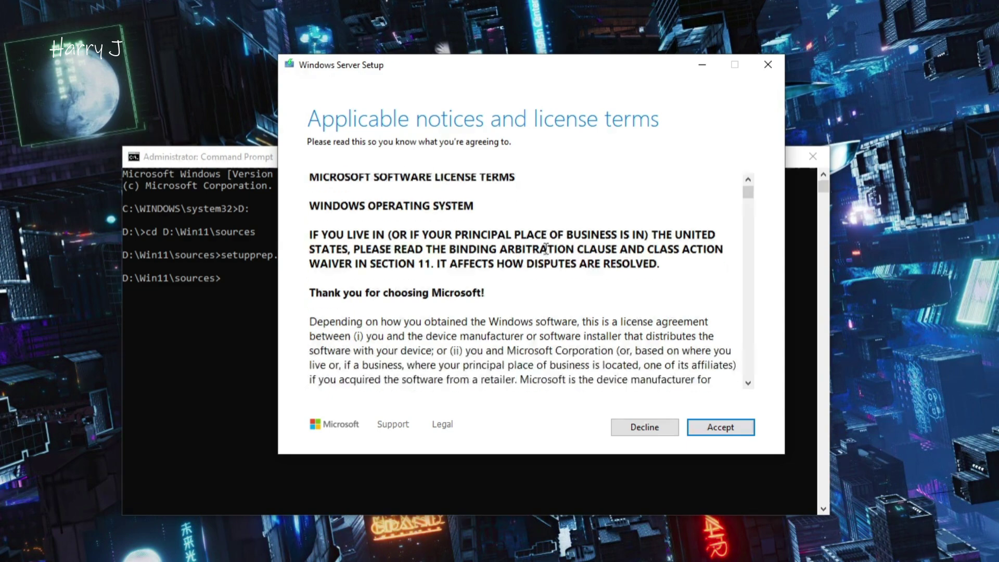
scroll(546, 249, "down", 5)
scroll(547, 249, "down", 3)
scroll(545, 249, "up", 6)
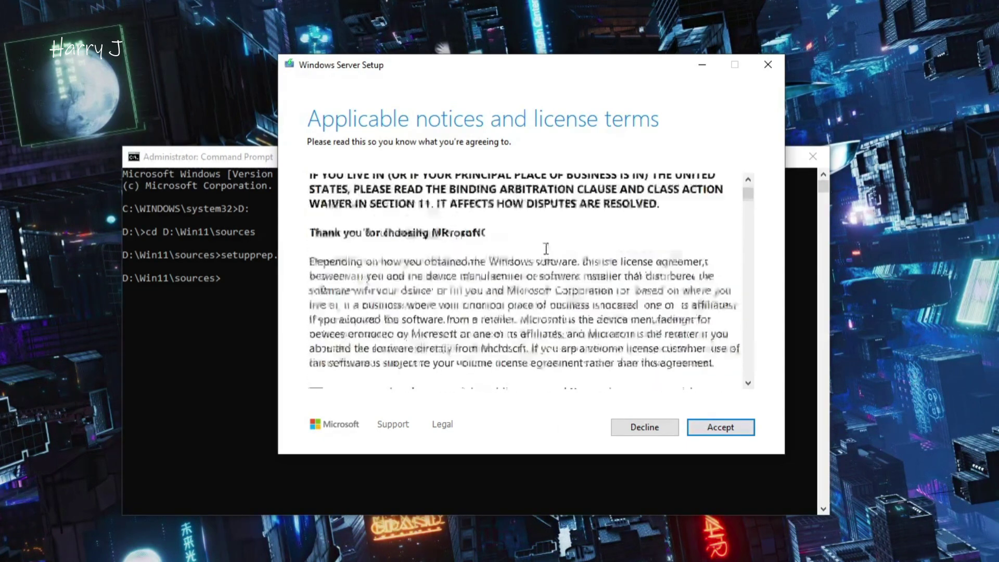
scroll(546, 249, "up", 3)
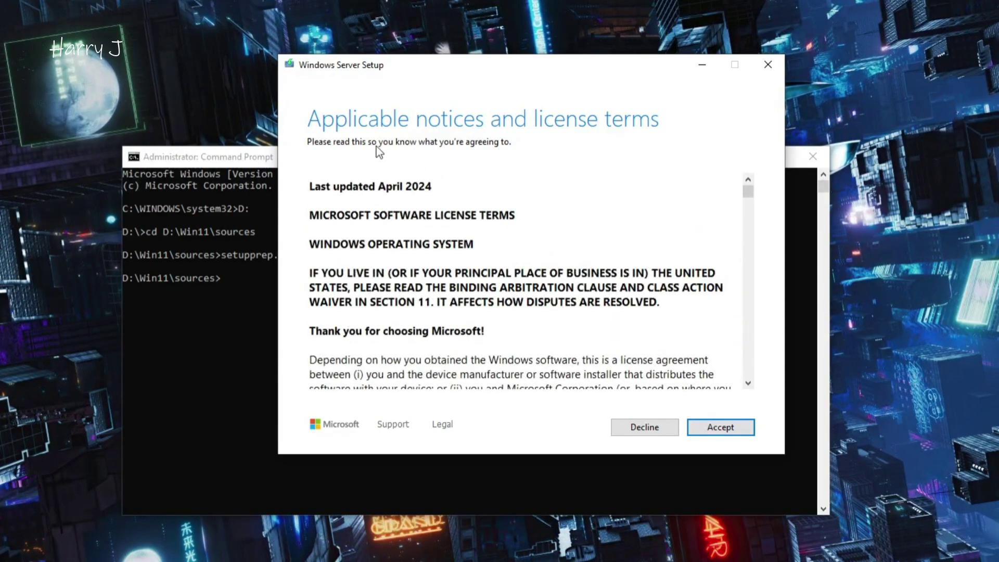
left_click(728, 427)
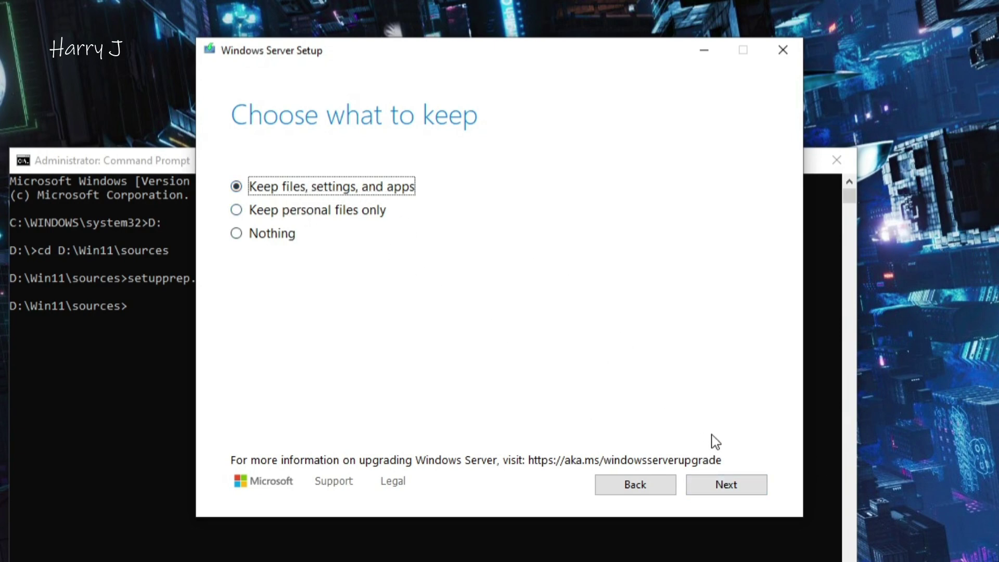
- Keep files, settings, and apps and continue to the Ready to install summary
left_click(733, 497)
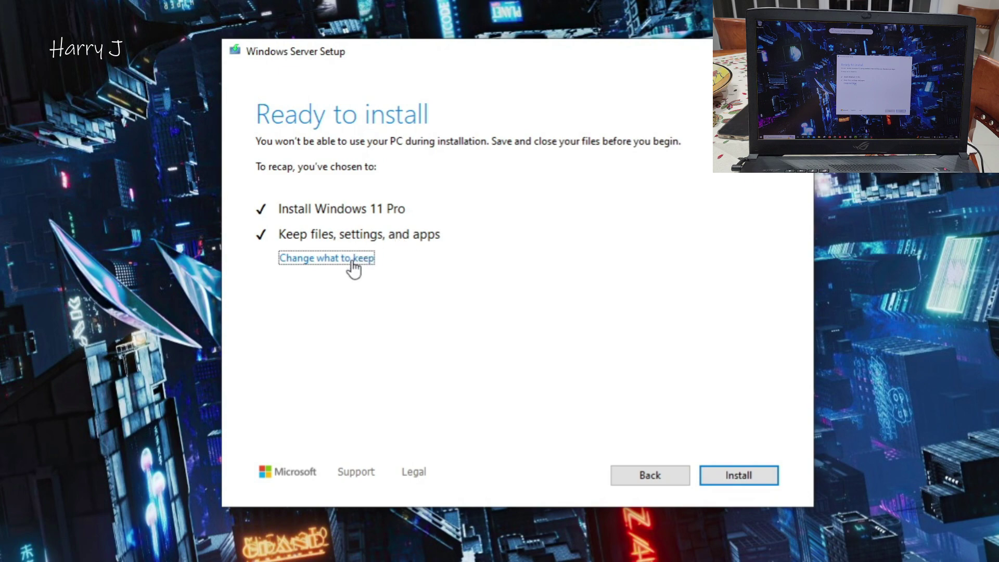
- Start the Windows 11 Pro installation from the Windows Server Setup ready screen
left_click(727, 474)
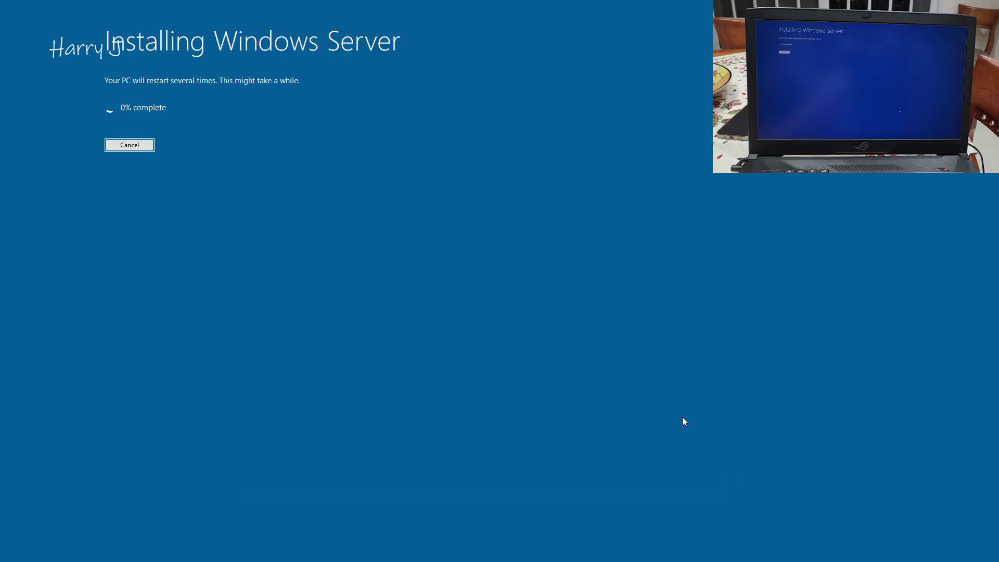